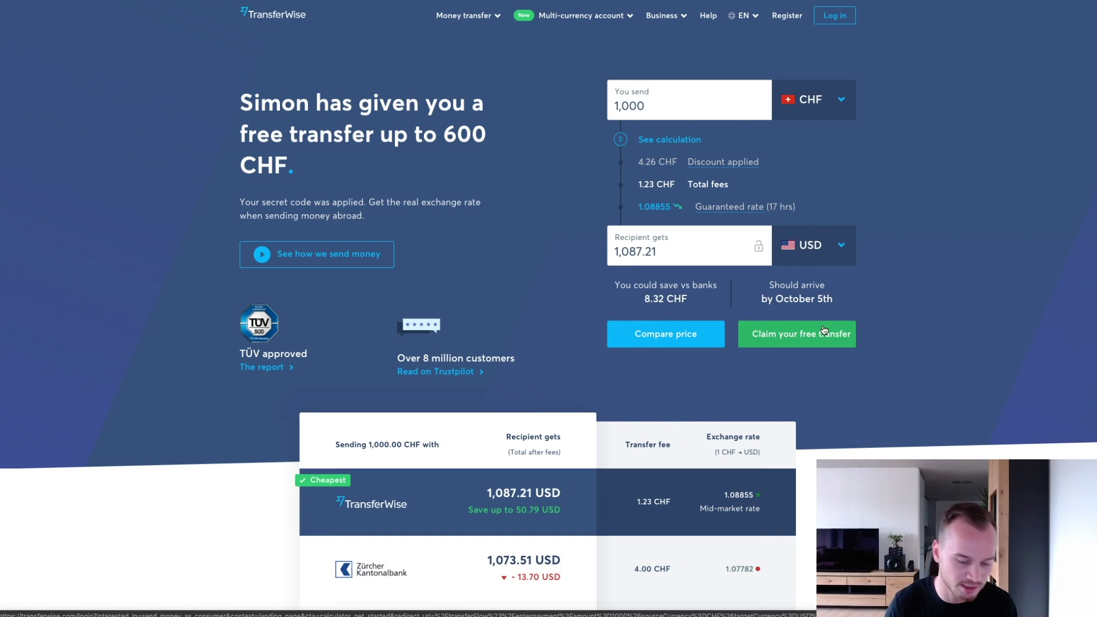
Claim the fee-free referral transfer by signing up for a personal Swiss account with saved login details.
{"action": "left_click", "coordinate": [823, 331]}
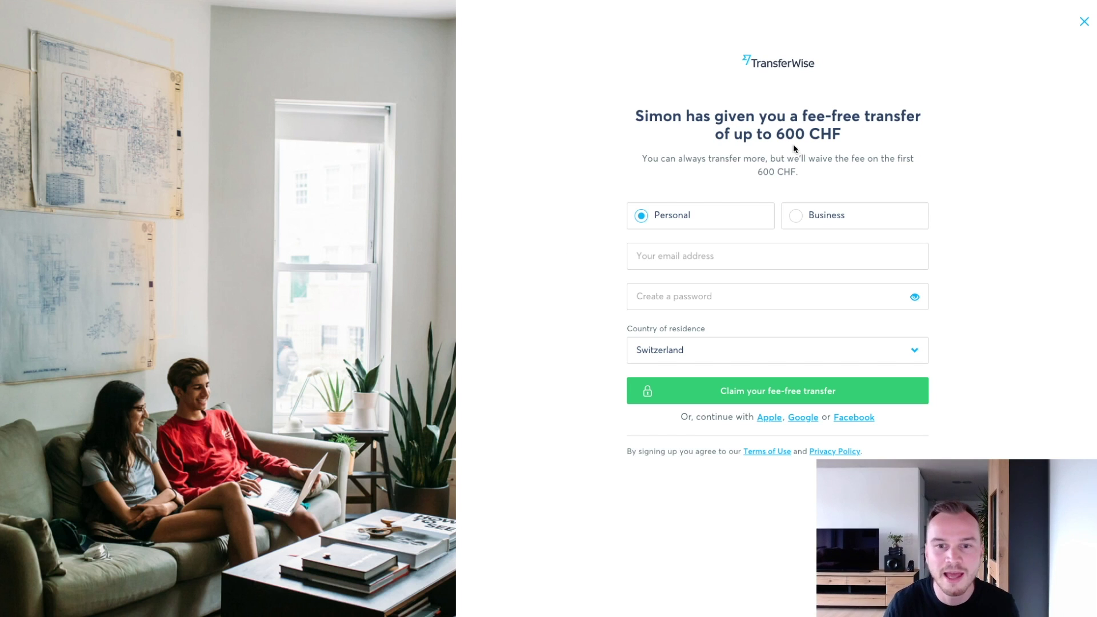
{"action": "left_click_drag", "start_coordinate": [776, 133], "coordinate": [840, 133]}
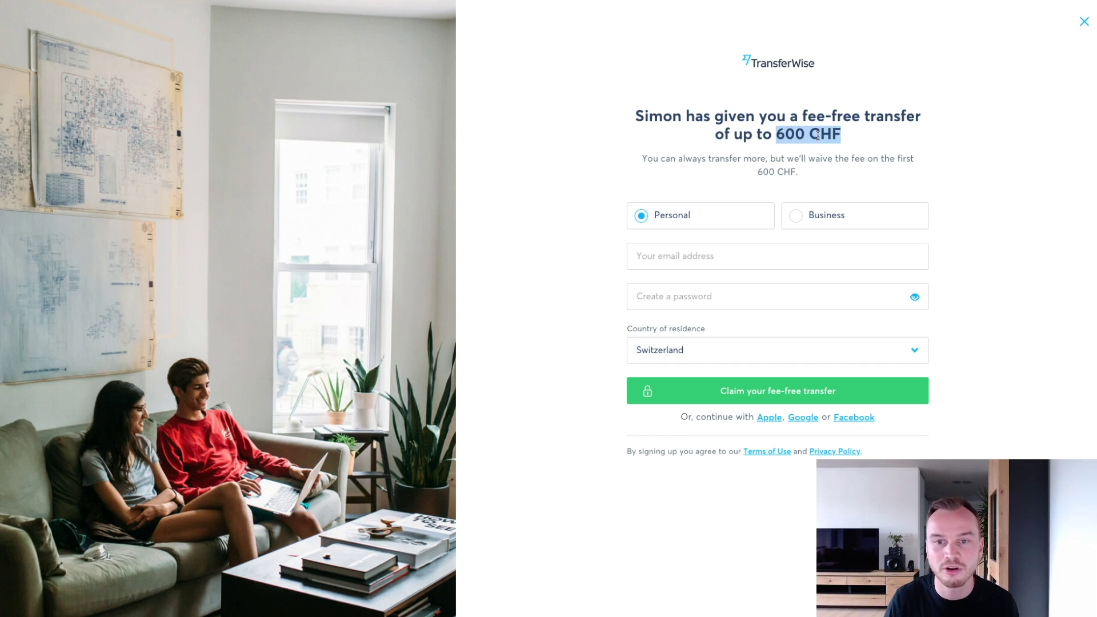
{"action": "left_click", "coordinate": [844, 142]}
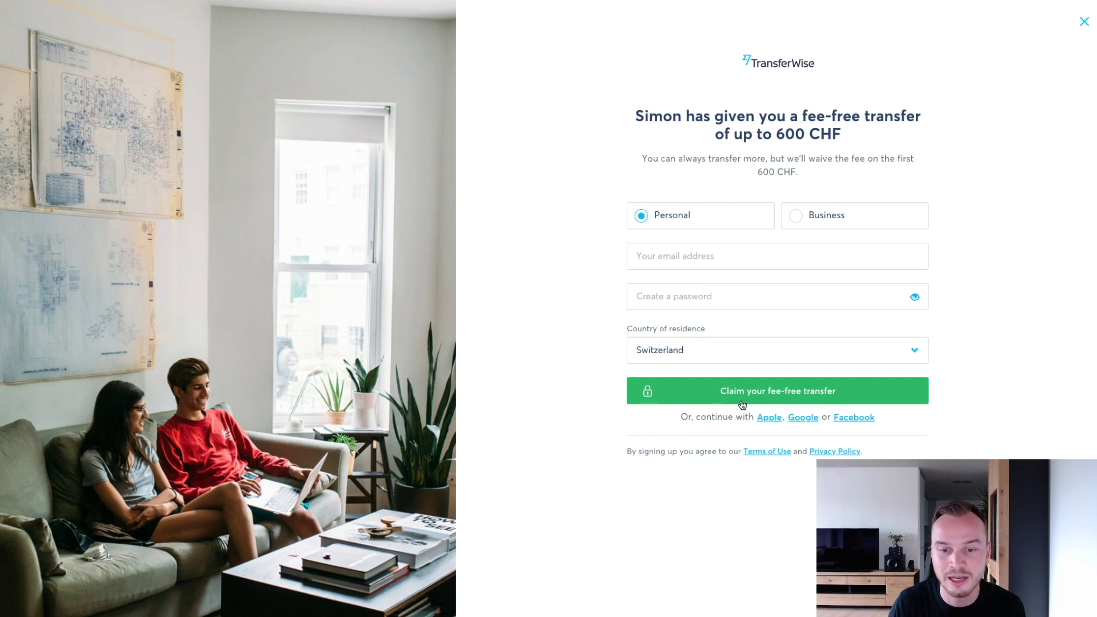
{"action": "left_click", "coordinate": [684, 254]}
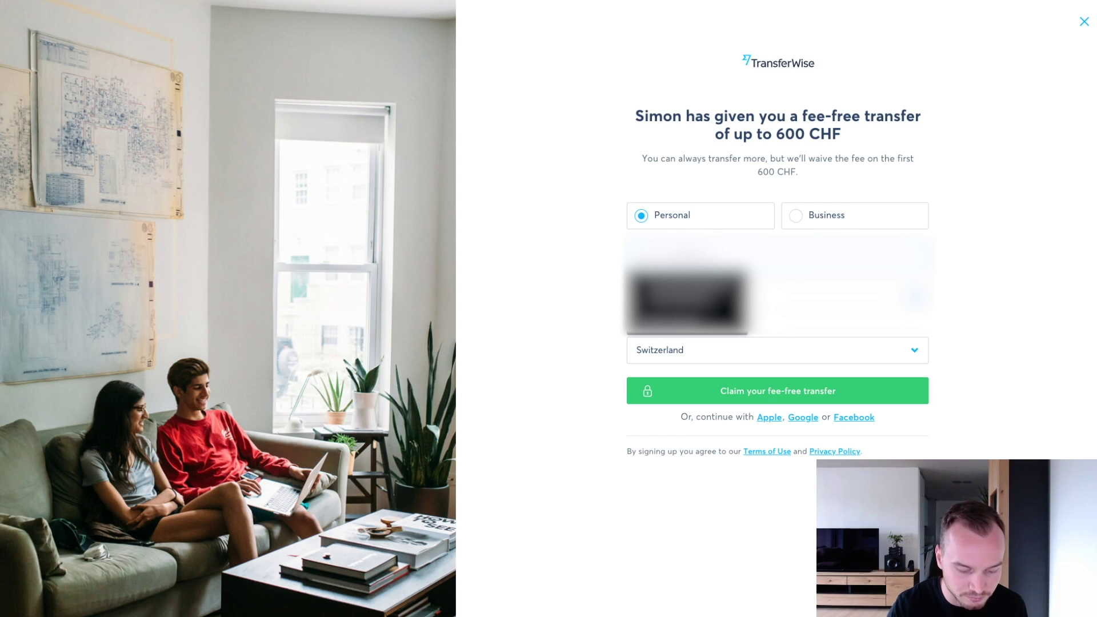
{"action": "key", "text": "Return"}
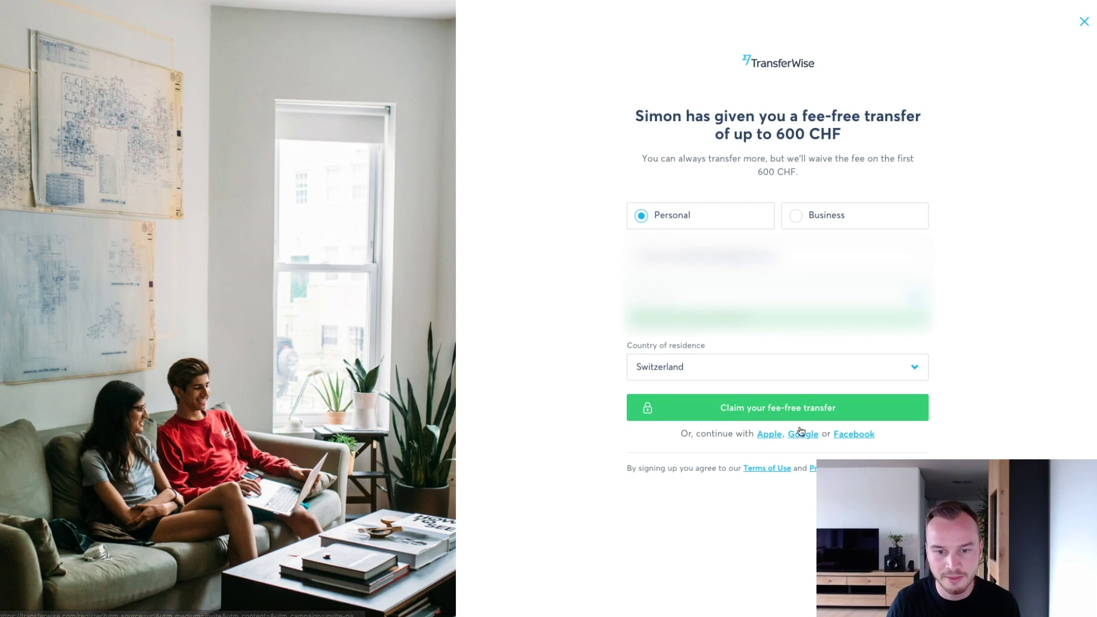
{"action": "left_click", "coordinate": [774, 413]}
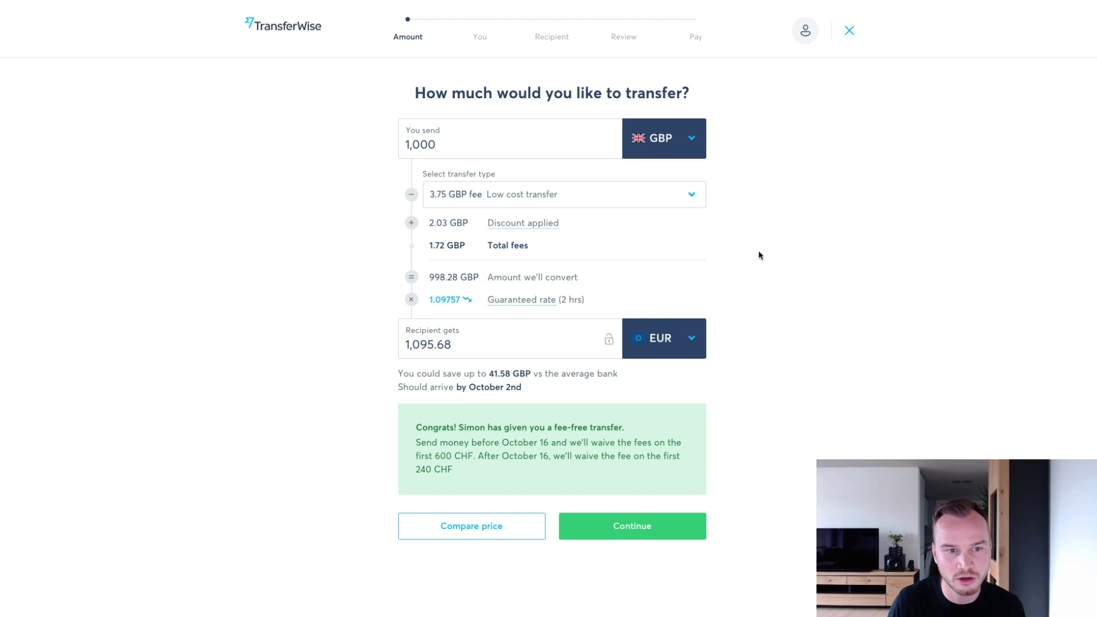
Change the sending currency to Swiss franc (CHF) and the recipient currency to US dollar (USD).
{"action": "left_click", "coordinate": [657, 145]}
{"action": "type", "text": "chf"}
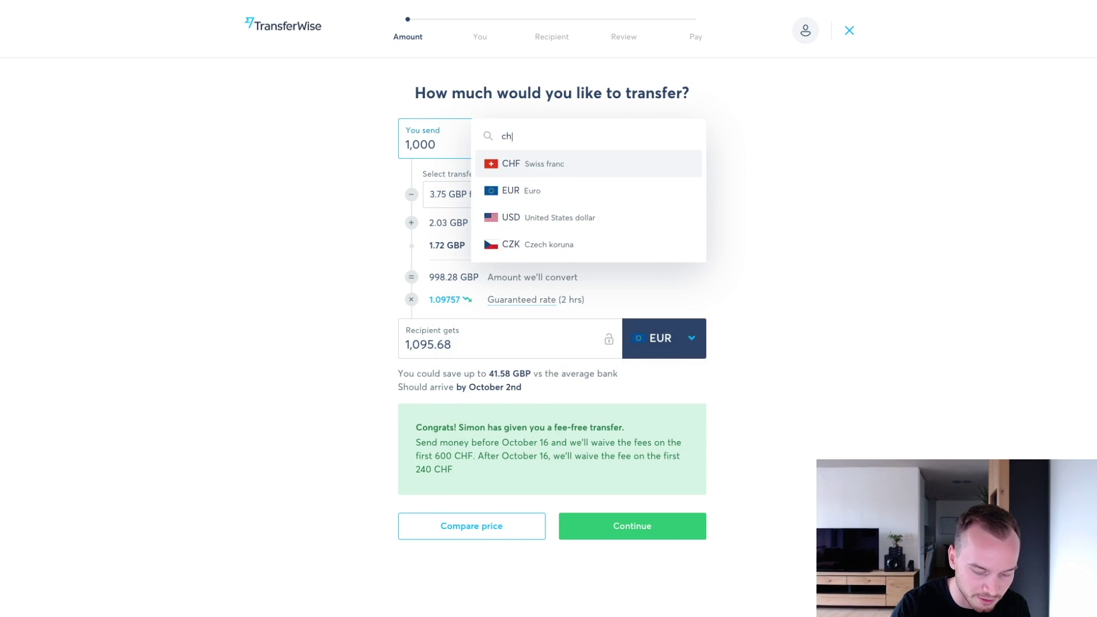
{"action": "left_click", "coordinate": [583, 171]}
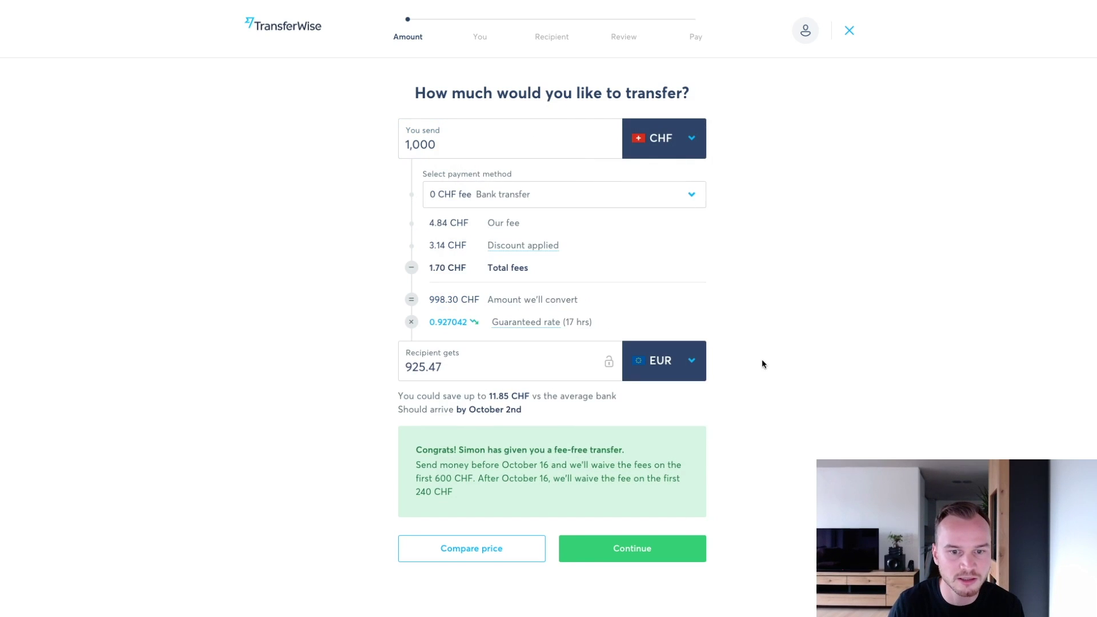
{"action": "left_click", "coordinate": [689, 360]}
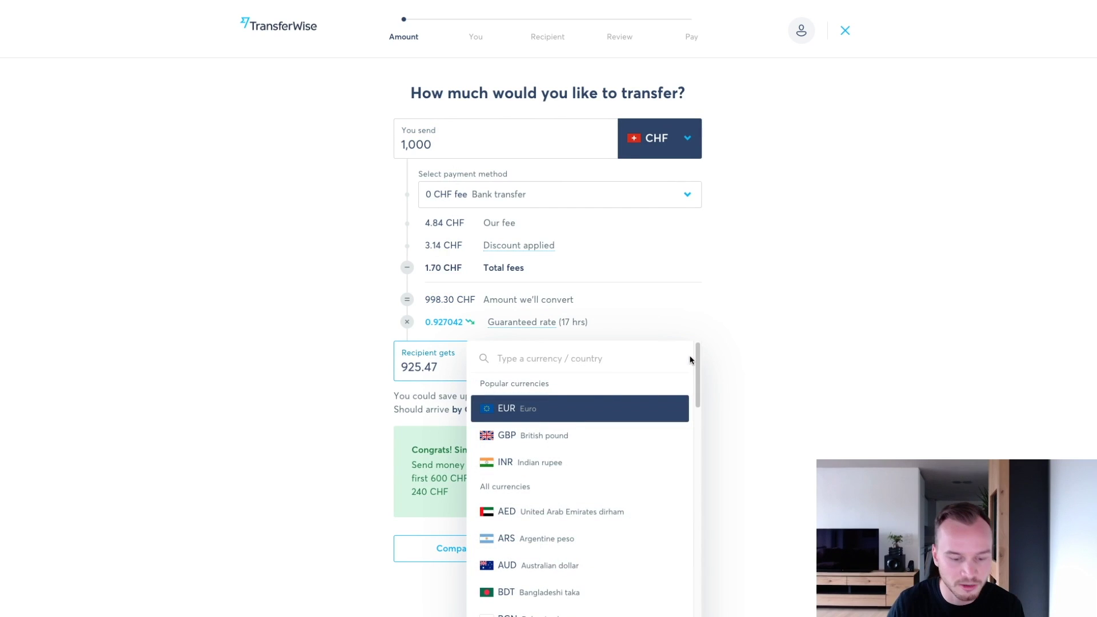
{"action": "type", "text": "usd"}
{"action": "left_click", "coordinate": [673, 379]}
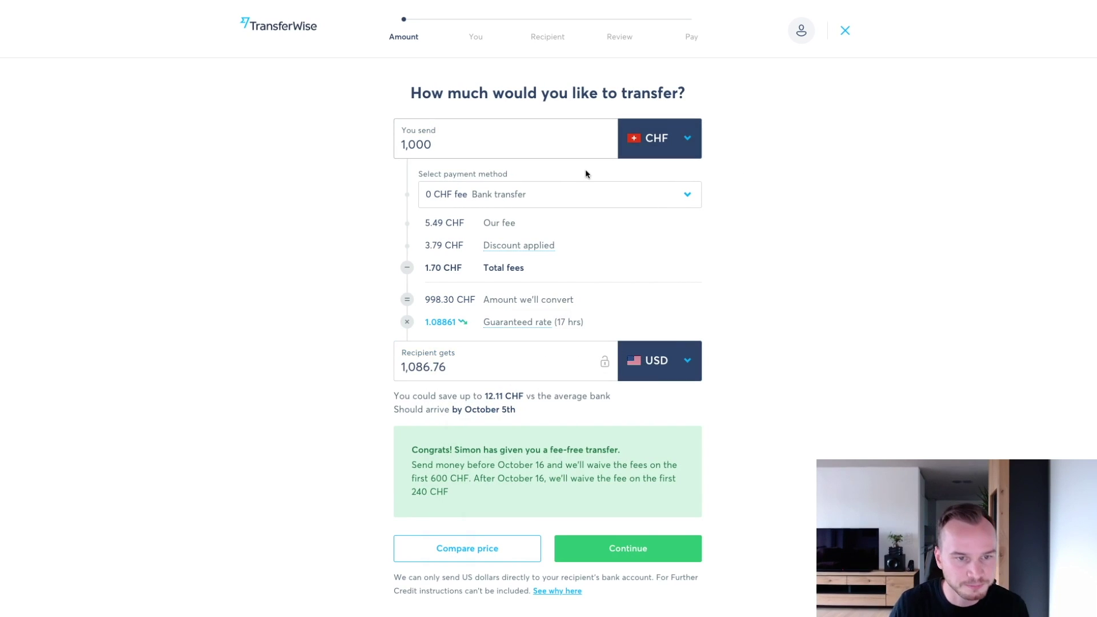
Review the payment methods, keep Bank transfer, and check the 5.49 CHF fee and discount.
{"action": "left_click", "coordinate": [488, 194]}
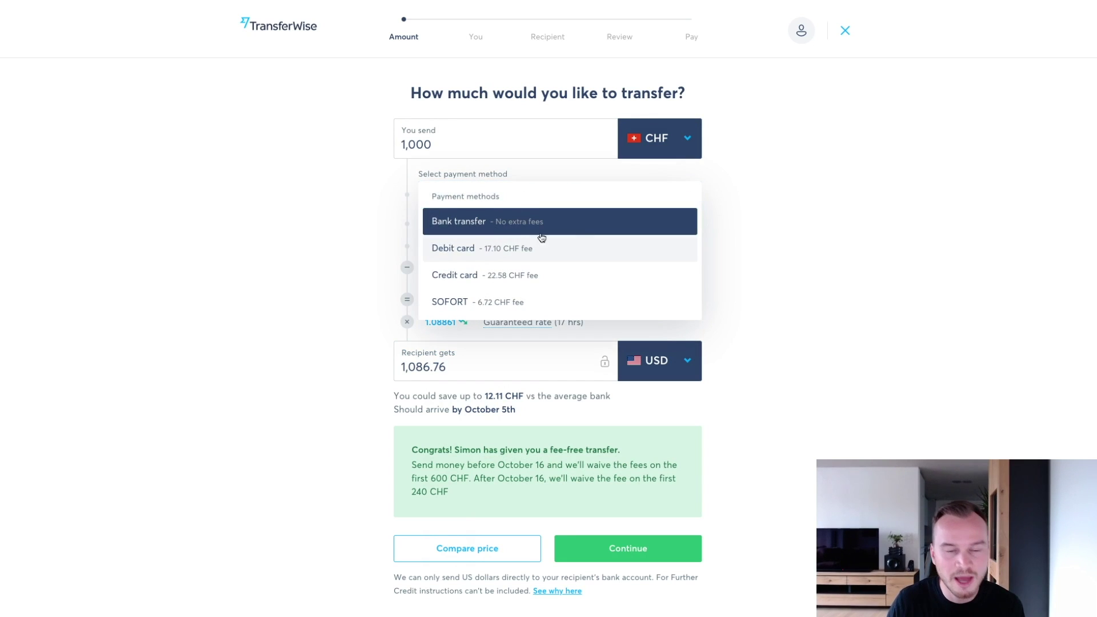
{"action": "left_click", "coordinate": [851, 145]}
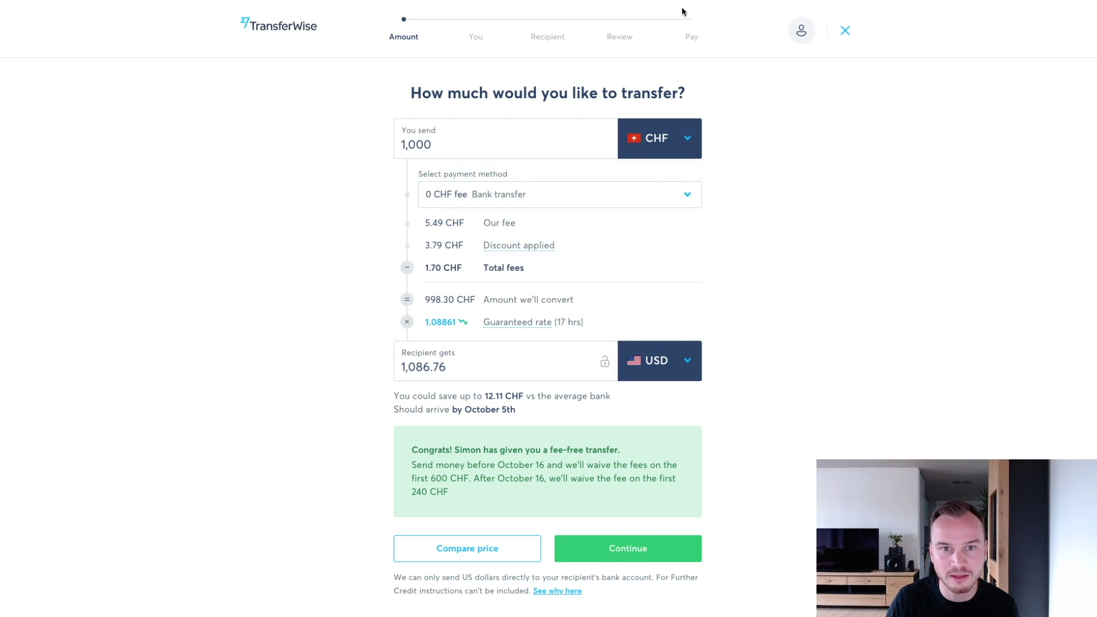
{"action": "left_click", "coordinate": [556, 196]}
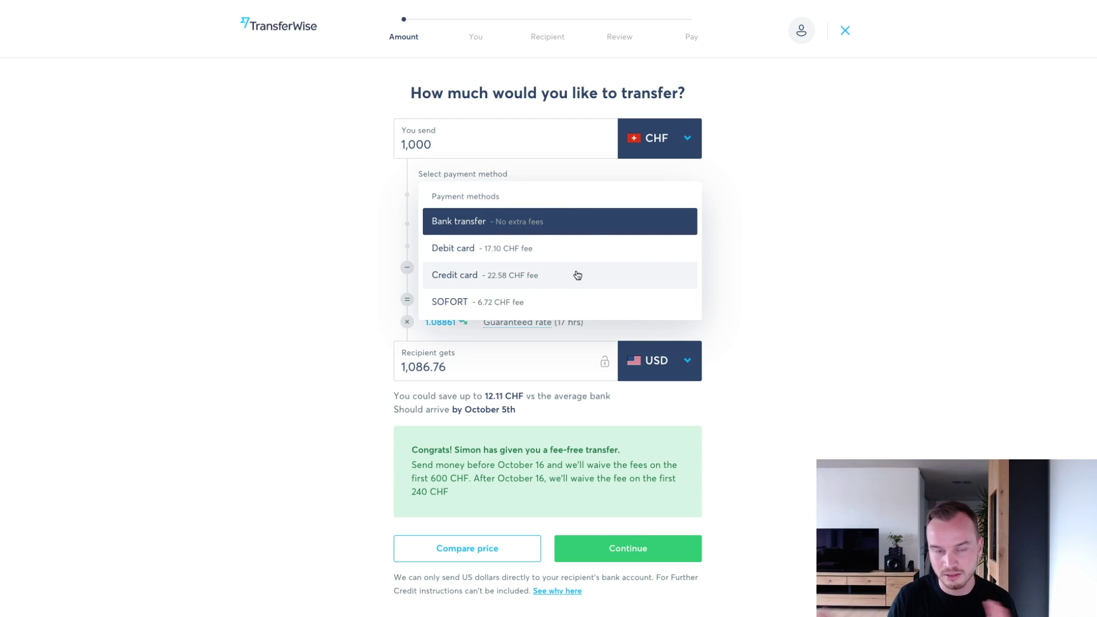
{"action": "left_click", "coordinate": [513, 227]}
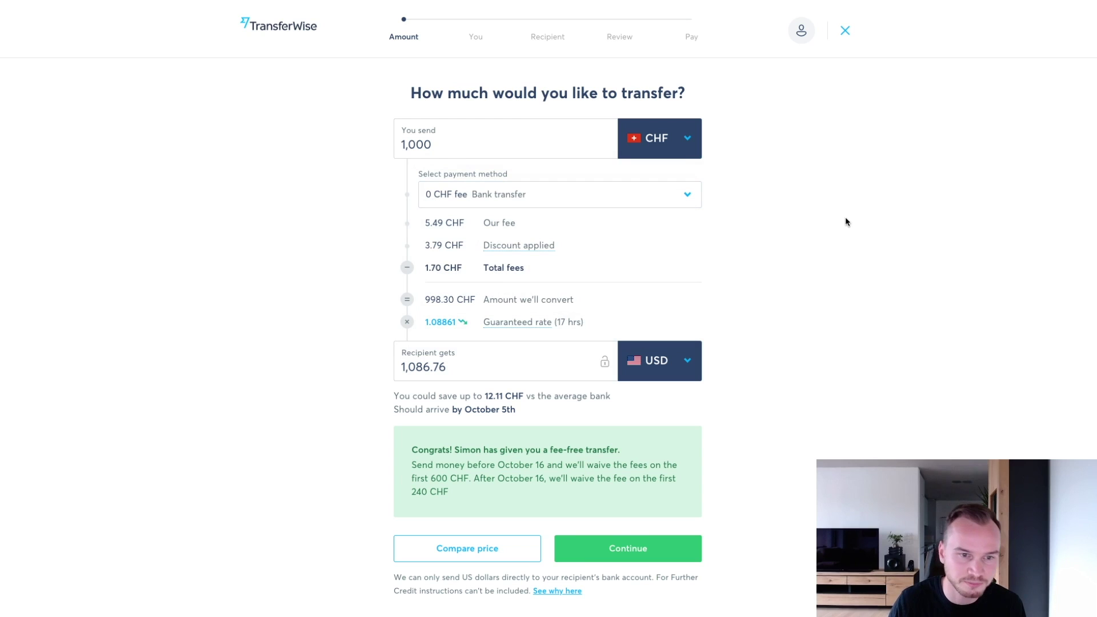
{"action": "left_click_drag", "start_coordinate": [421, 223], "coordinate": [467, 244]}
{"action": "left_click", "coordinate": [480, 223]}
{"action": "left_click", "coordinate": [467, 243]}
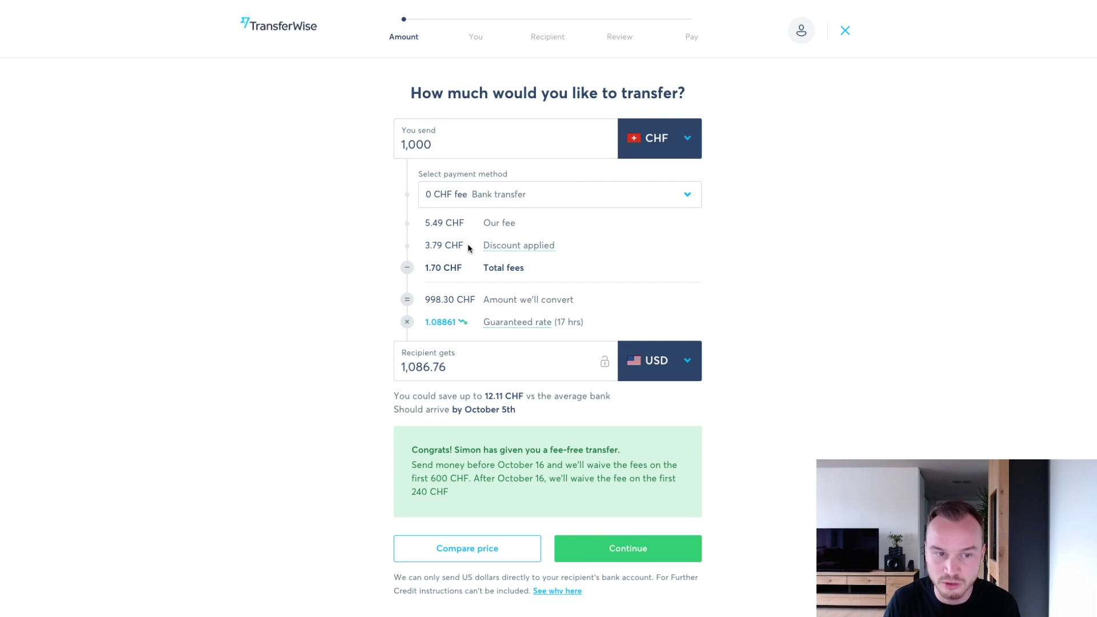
{"action": "left_click_drag", "start_coordinate": [436, 147], "coordinate": [386, 141]}
{"action": "left_click", "coordinate": [455, 147]}
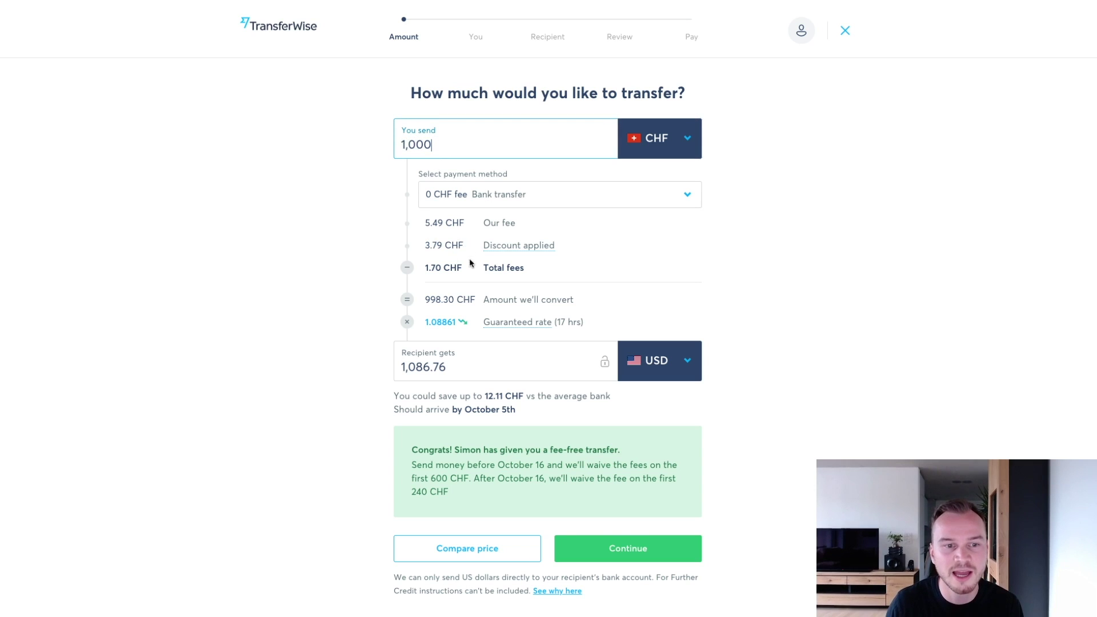
{"action": "left_click_drag", "start_coordinate": [424, 270], "coordinate": [454, 268]}
{"action": "left_click", "coordinate": [474, 263]}
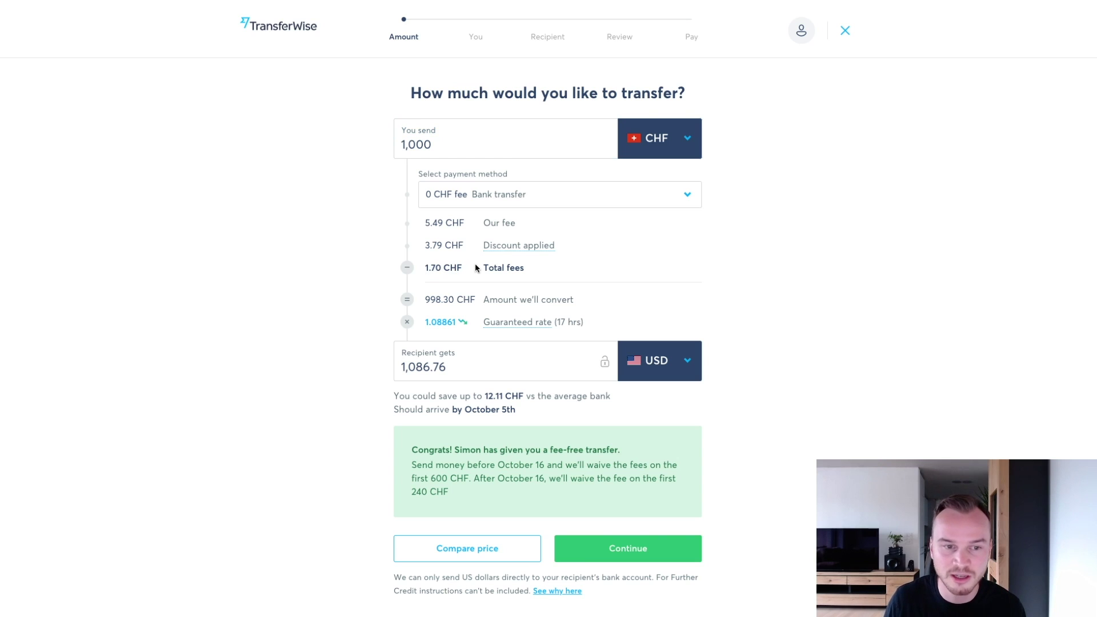
{"action": "left_click", "coordinate": [416, 152]}
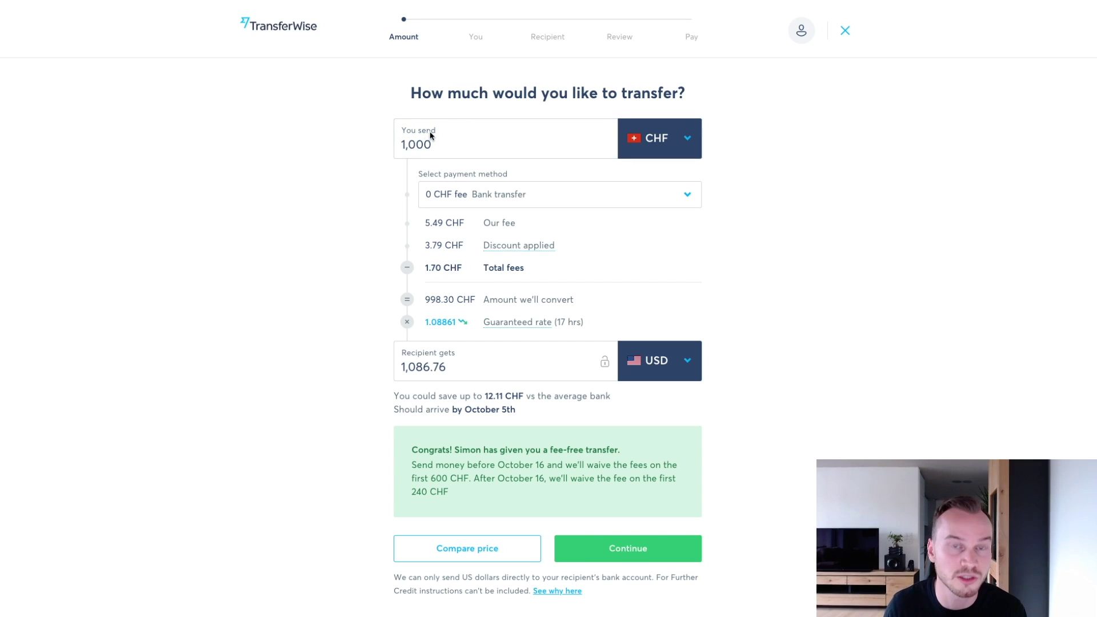
{"action": "double_click", "coordinate": [402, 141]}
{"action": "type", "text": "600"}
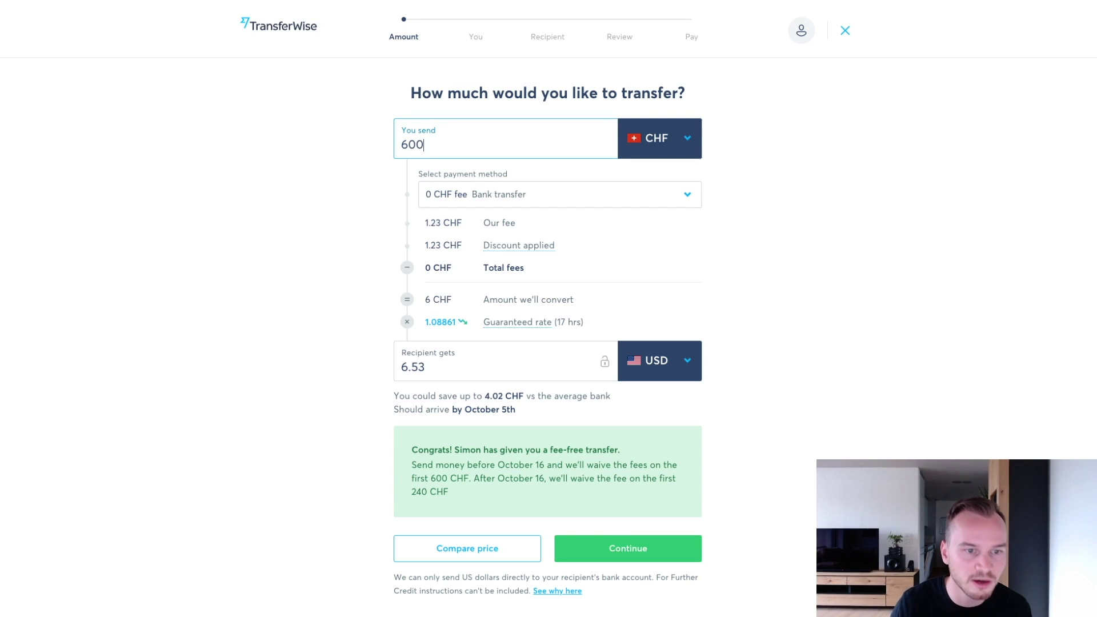
{"action": "left_click_drag", "start_coordinate": [423, 273], "coordinate": [523, 270]}
{"action": "left_click", "coordinate": [533, 266]}
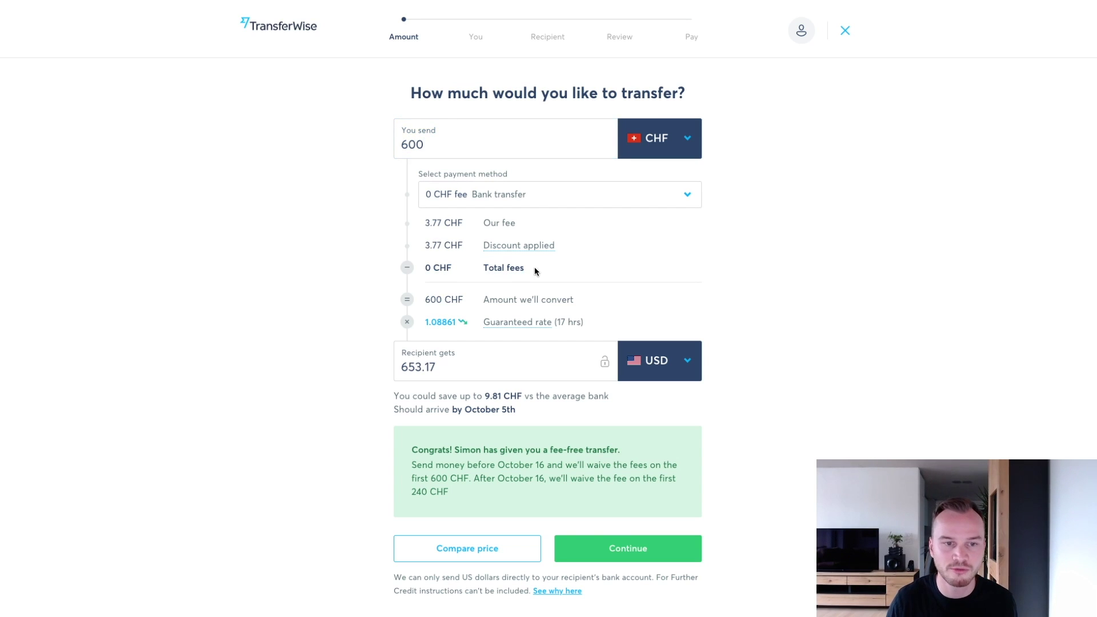
{"action": "left_click_drag", "start_coordinate": [465, 145], "coordinate": [377, 151]}
{"action": "type", "text": "1000"}
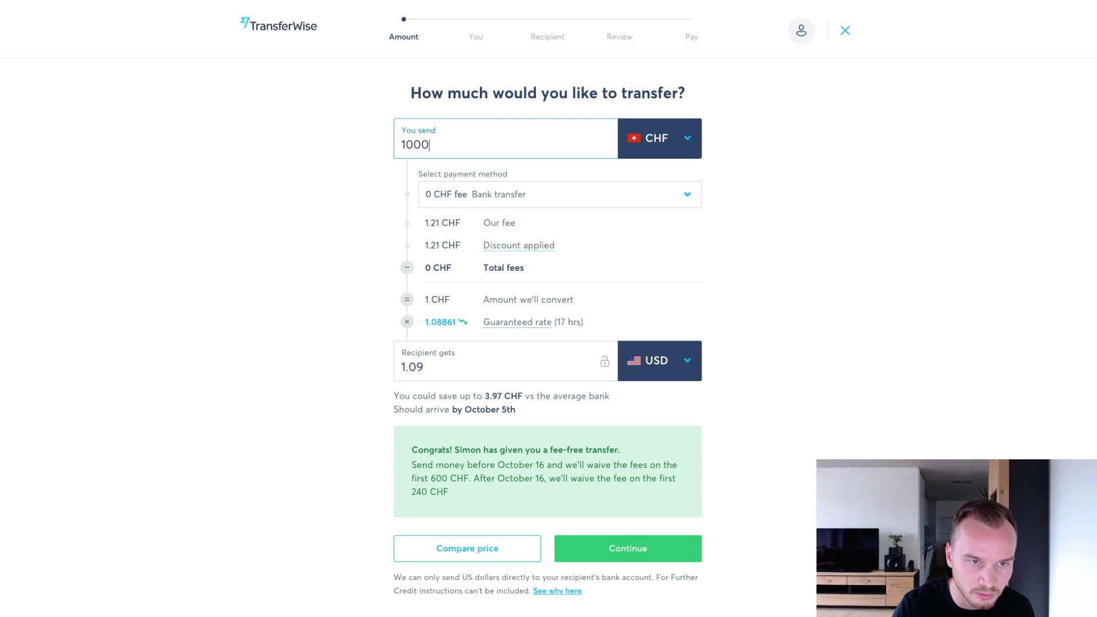
{"action": "left_click", "coordinate": [637, 271]}
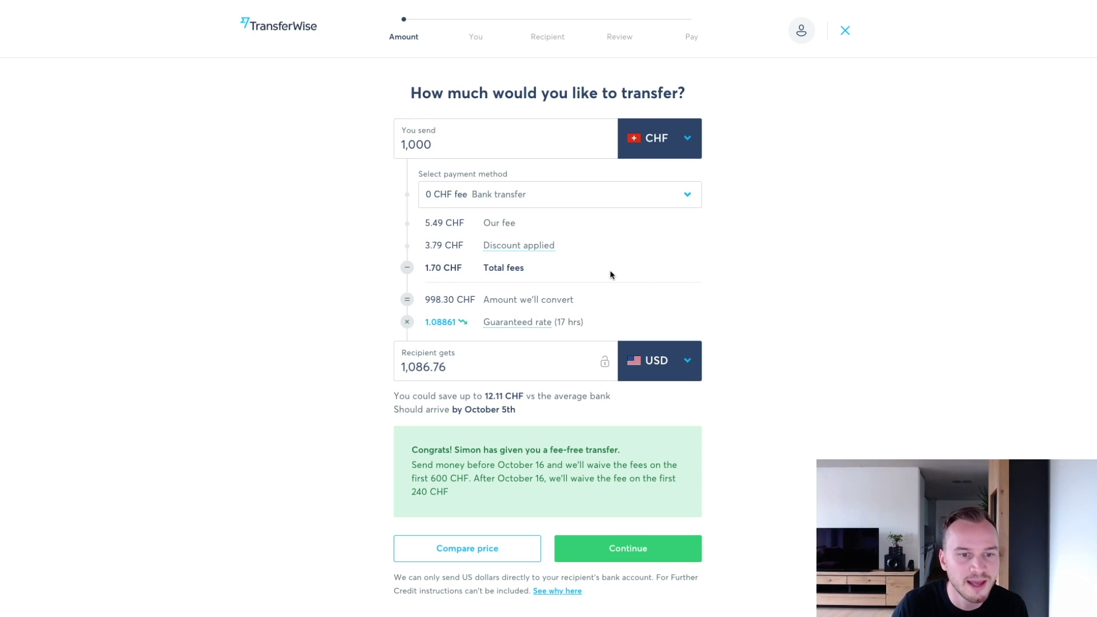
{"action": "left_click_drag", "start_coordinate": [424, 299], "coordinate": [475, 300]}
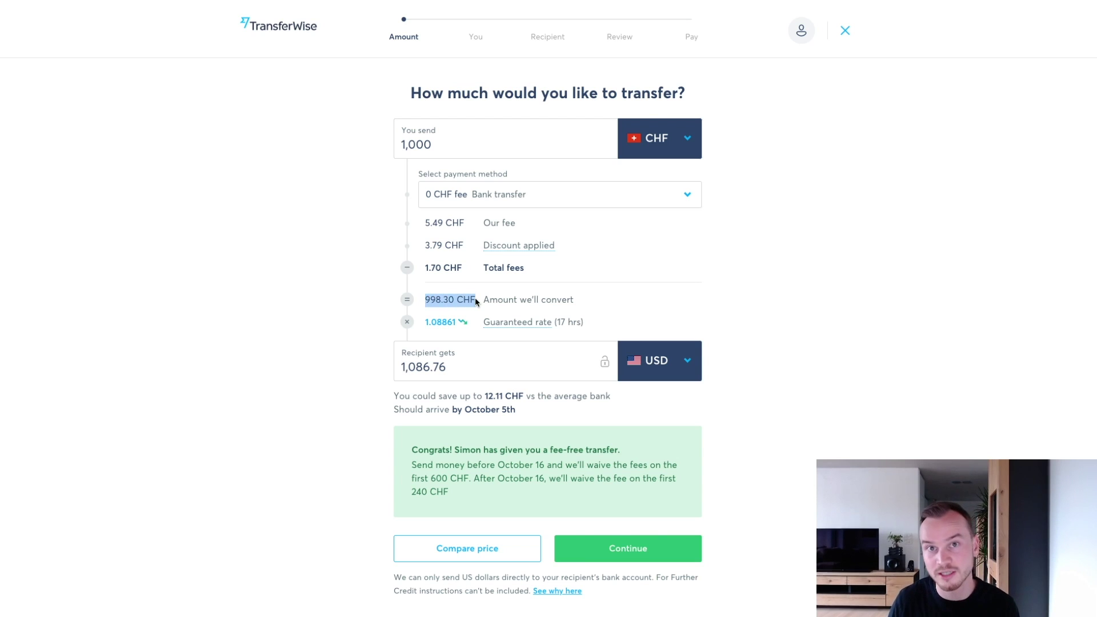
{"action": "left_click_drag", "start_coordinate": [462, 268], "coordinate": [424, 268]}
{"action": "left_click", "coordinate": [457, 293]}
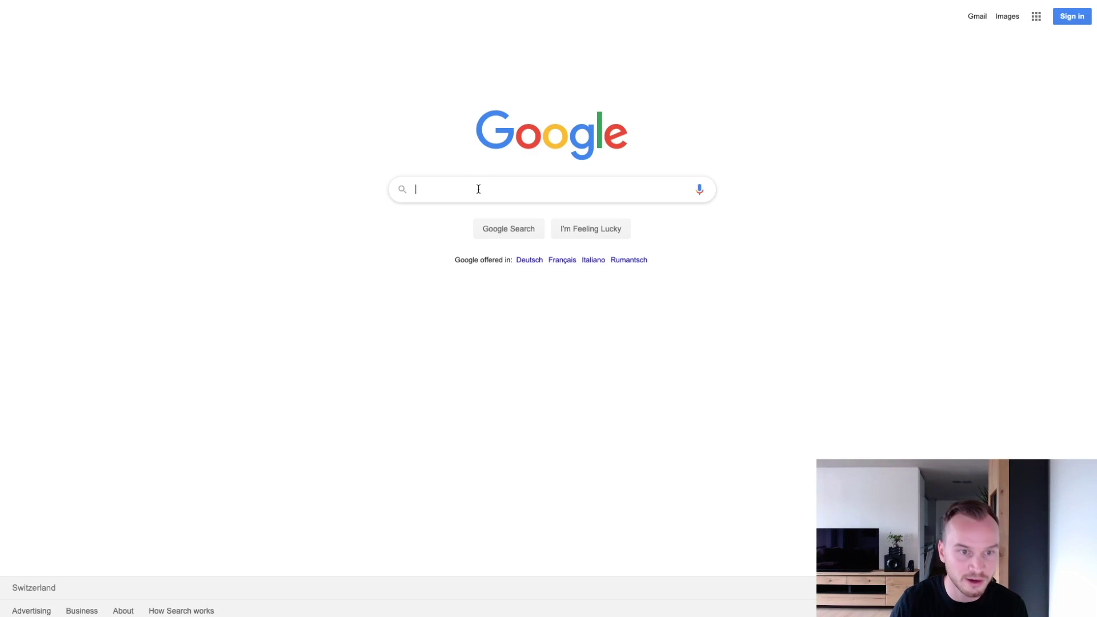
Search Google for 'chf in usd' and convert 1000 Swiss francs to US dollars.
{"action": "type", "text": "chf "}
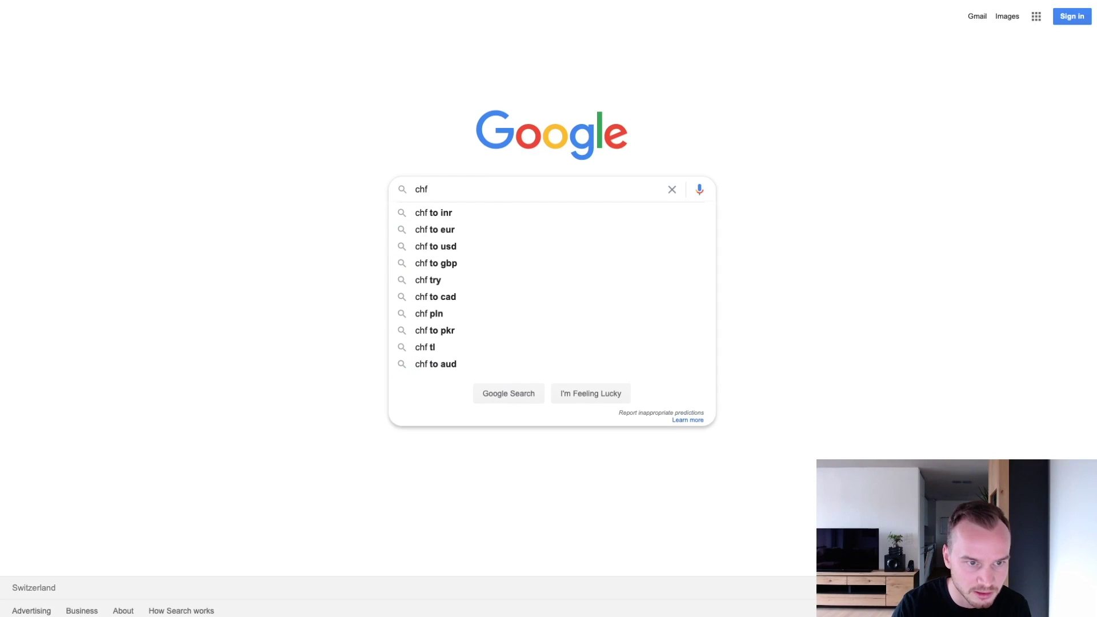
{"action": "type", "text": "in usd"}
{"action": "key", "text": "Return"}
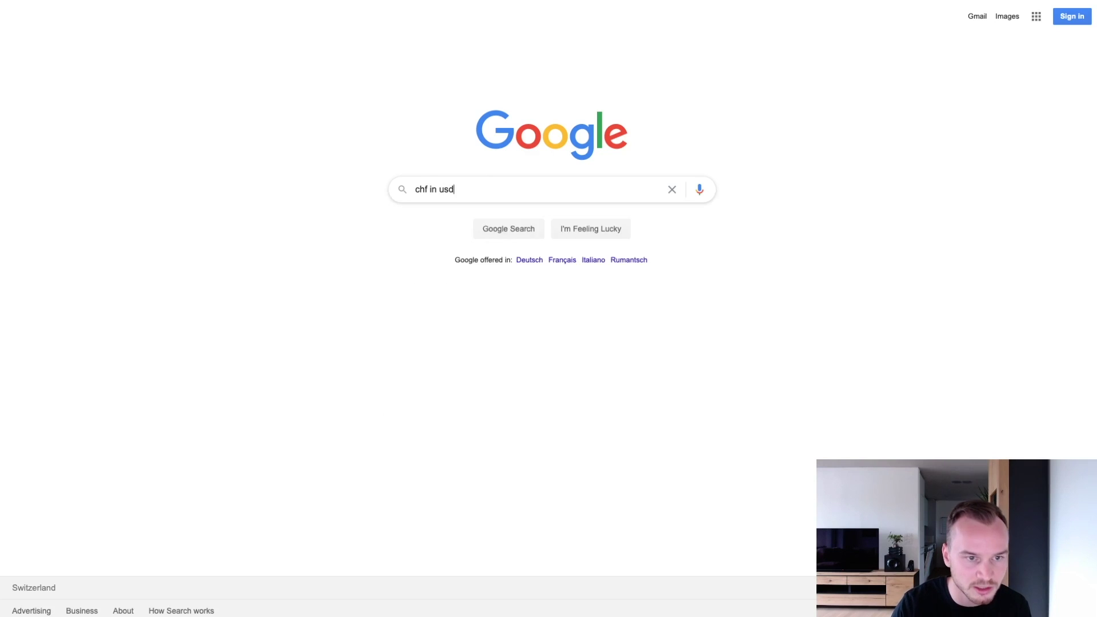
{"action": "left_click", "coordinate": [155, 200]}
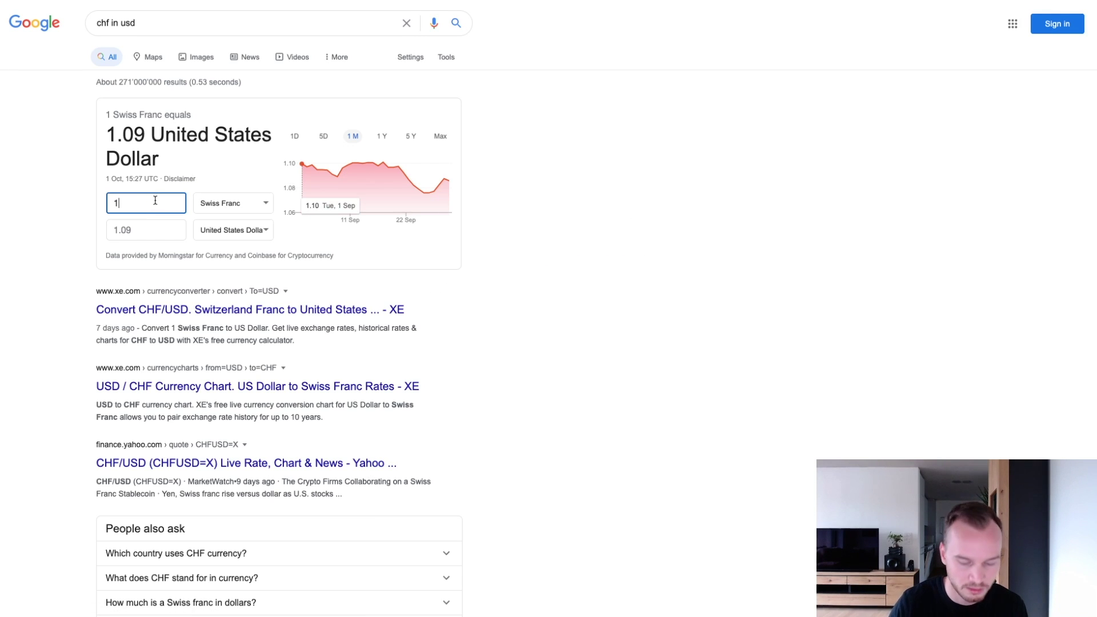
{"action": "type", "text": "000"}
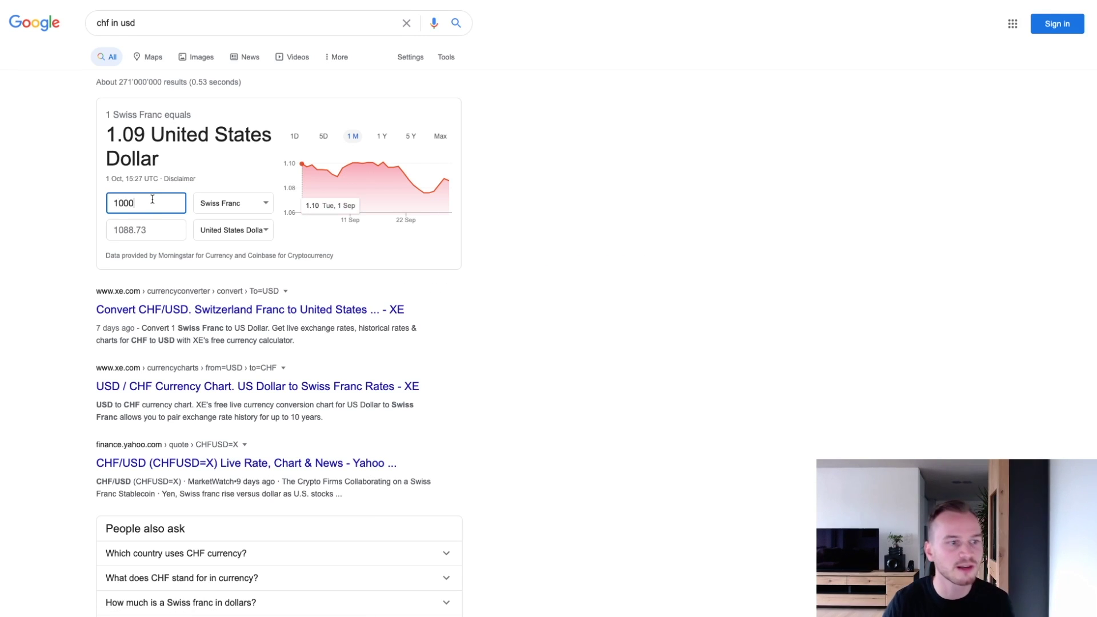
{"action": "mouse_move", "coordinate": [123, 233]}
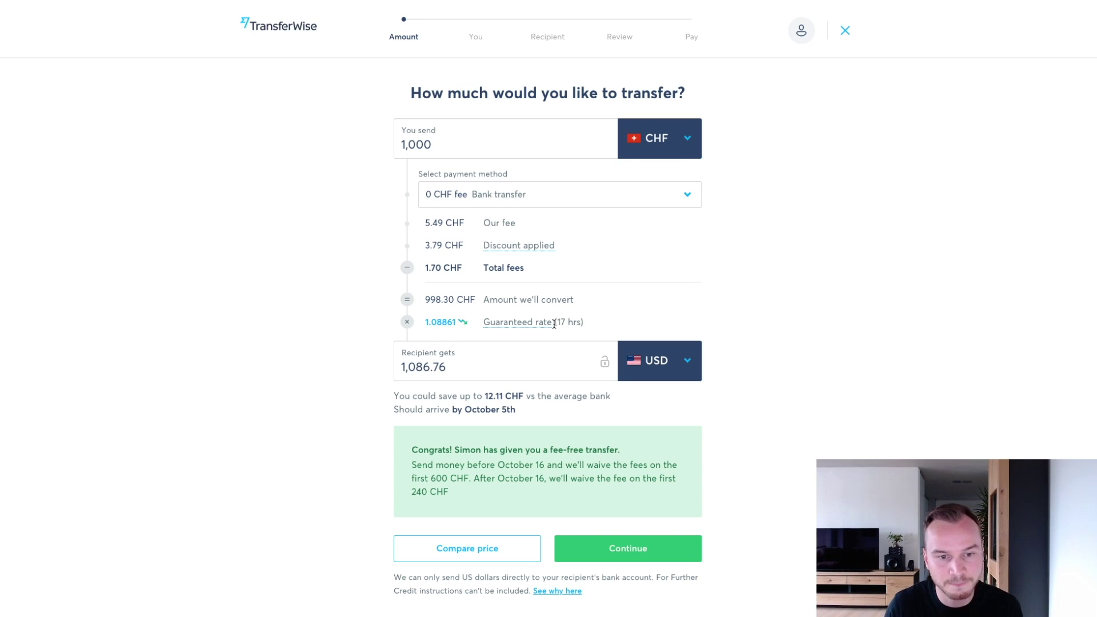
Check the 1,086.76 USD recipient amount and expected arrival date, then accept the quote.
{"action": "double_click", "coordinate": [459, 366]}
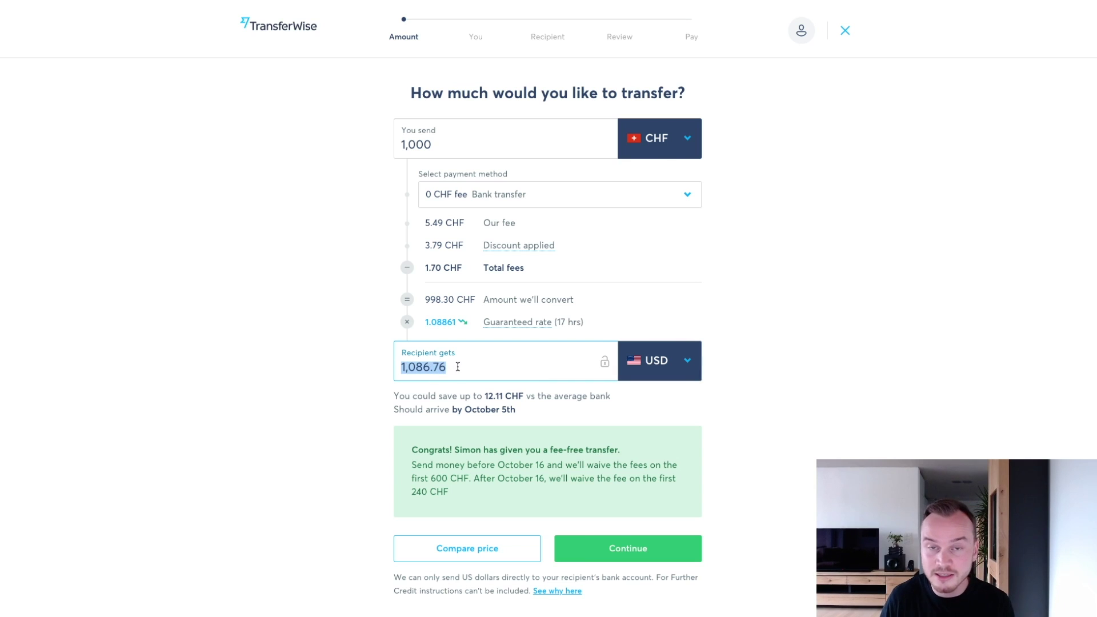
{"action": "left_click", "coordinate": [457, 366]}
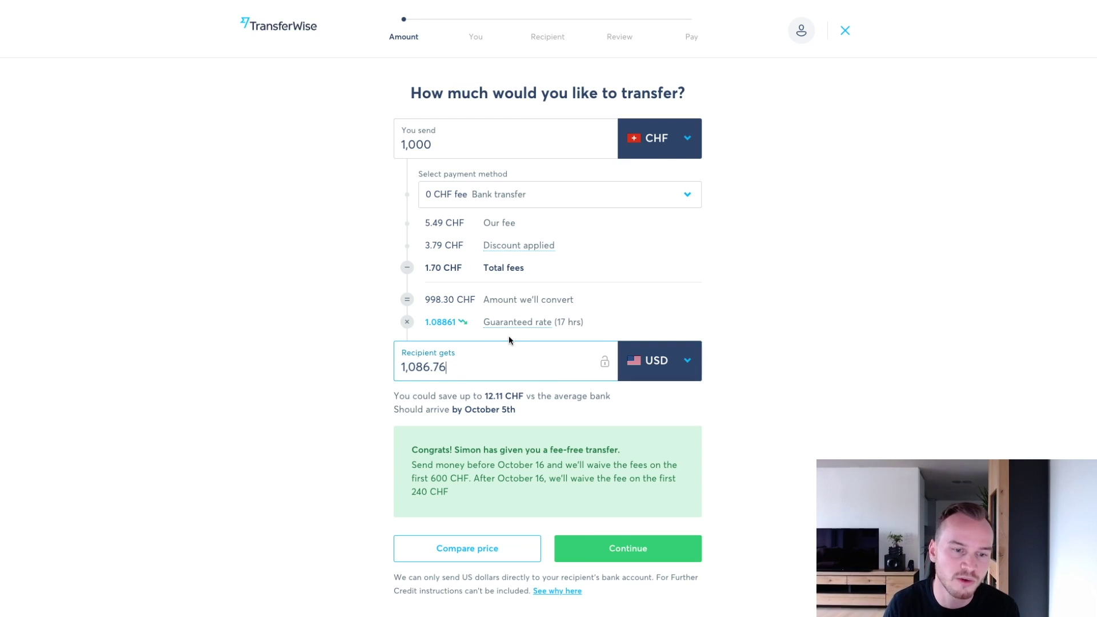
{"action": "scroll", "coordinate": [322, 382], "scroll_direction": "down", "scroll_amount": 1}
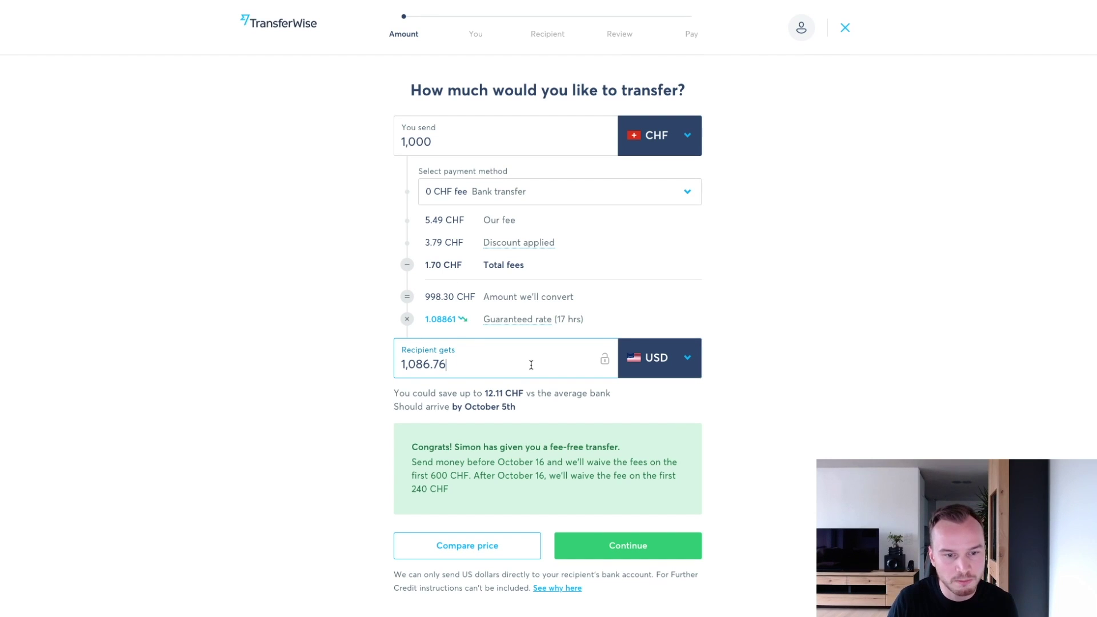
{"action": "left_click_drag", "start_coordinate": [451, 407], "coordinate": [521, 409]}
{"action": "left_click", "coordinate": [529, 409]}
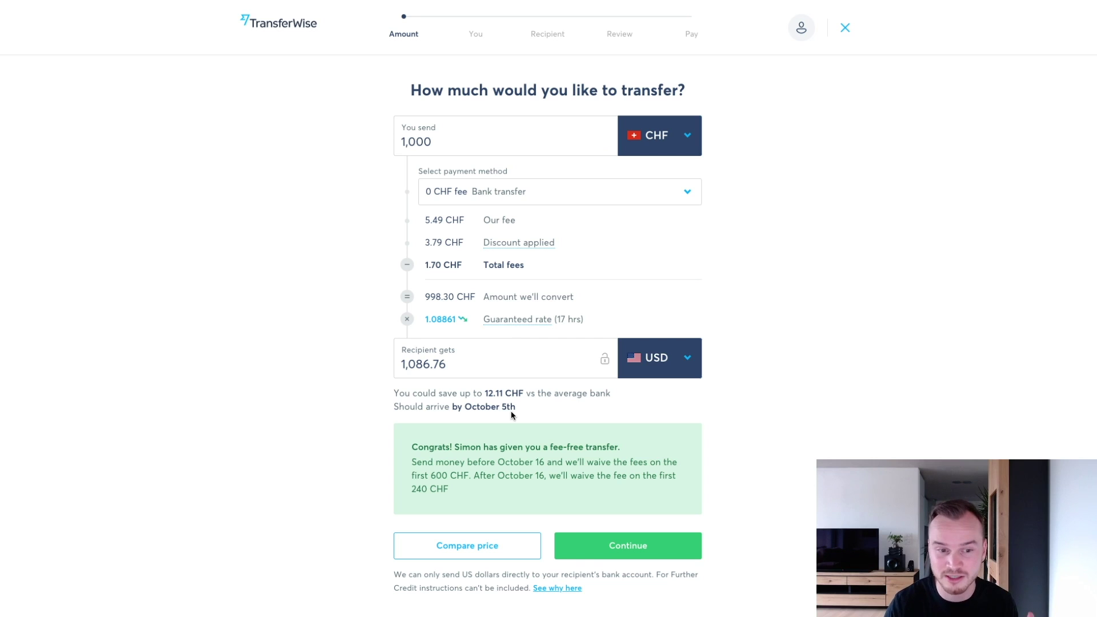
{"action": "left_click_drag", "start_coordinate": [415, 407], "coordinate": [482, 408]}
{"action": "left_click", "coordinate": [533, 412]}
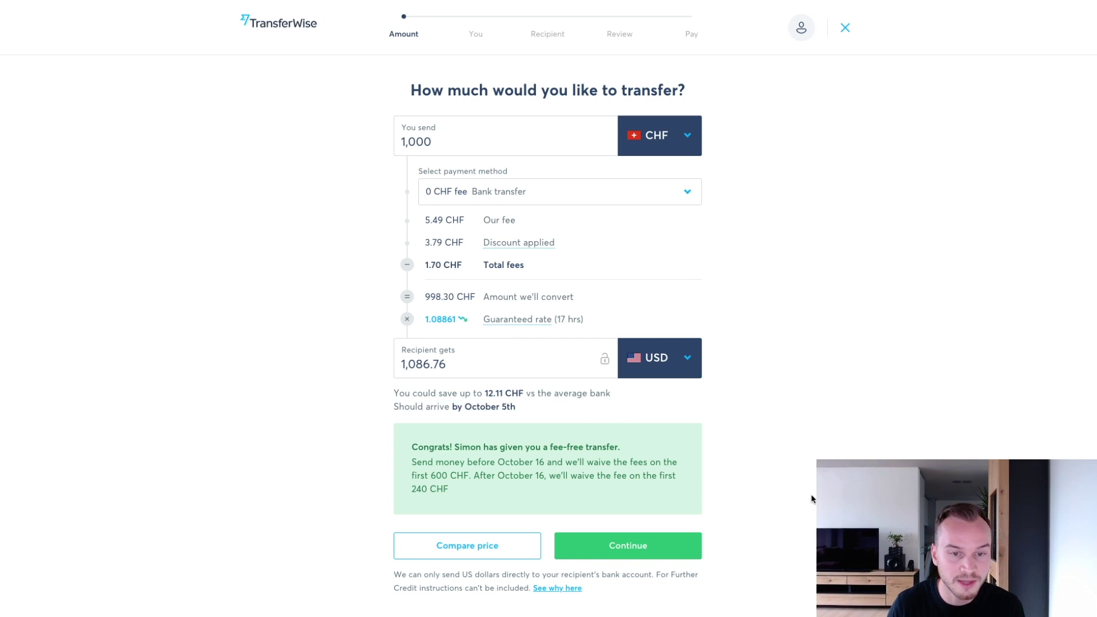
{"action": "left_click", "coordinate": [620, 553]}
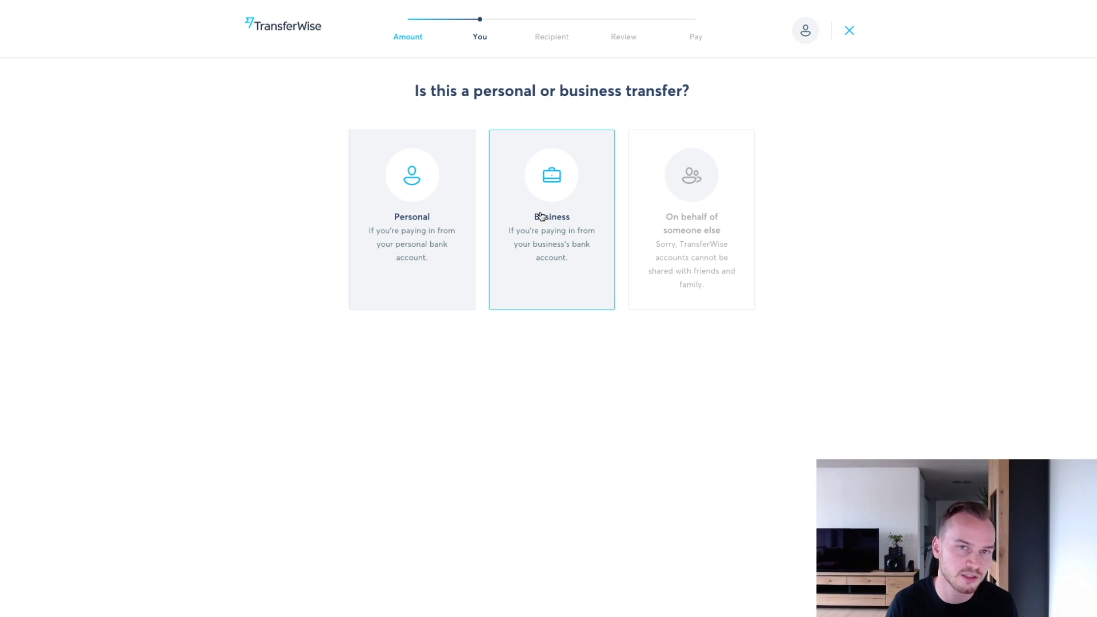
Choose a personal transfer and submit your own details filled from browser autofill.
{"action": "left_click", "coordinate": [428, 248]}
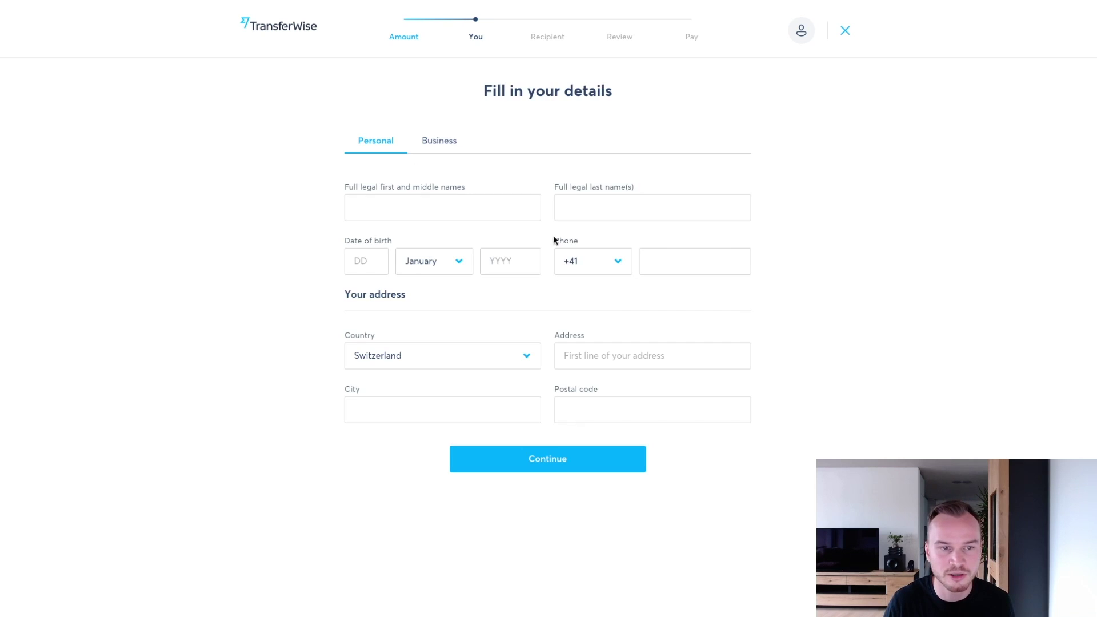
{"action": "left_click", "coordinate": [412, 211]}
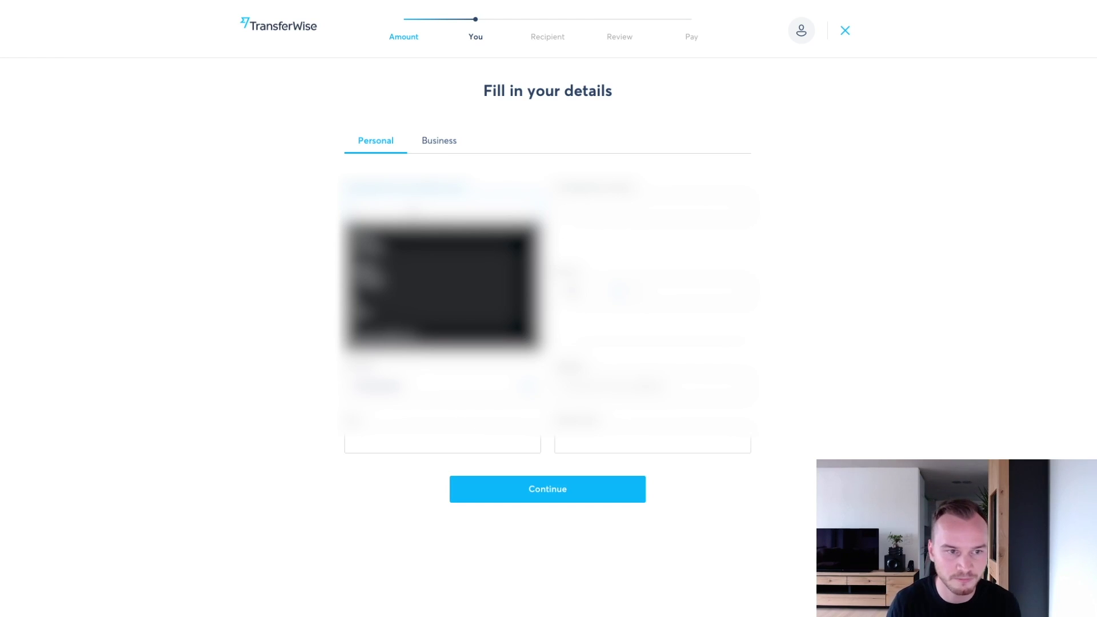
{"action": "left_click", "coordinate": [423, 234]}
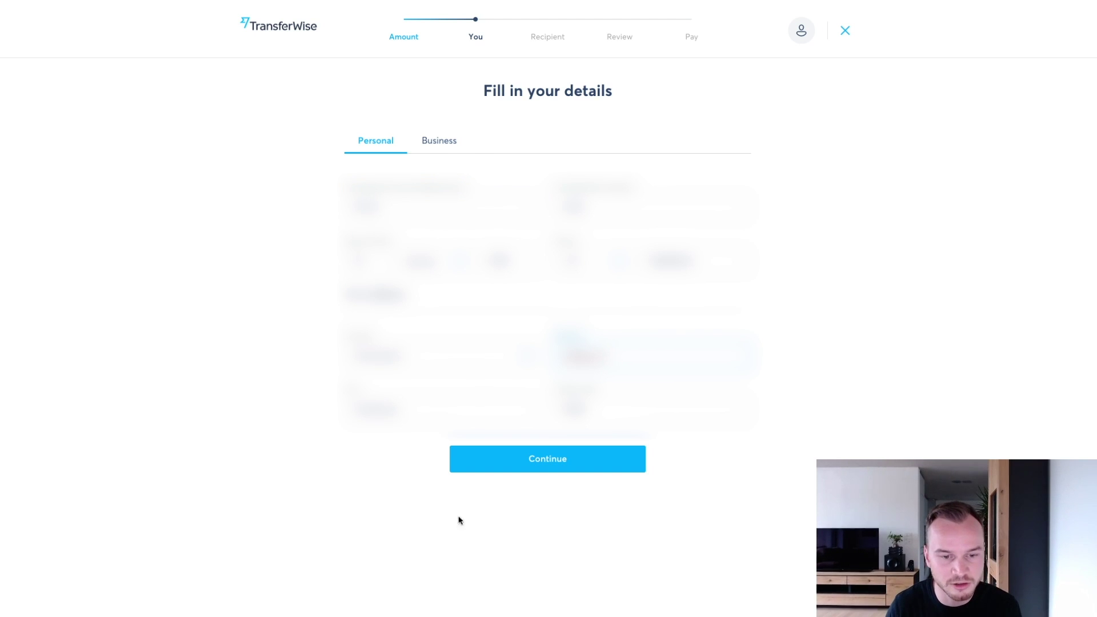
{"action": "left_click", "coordinate": [543, 468]}
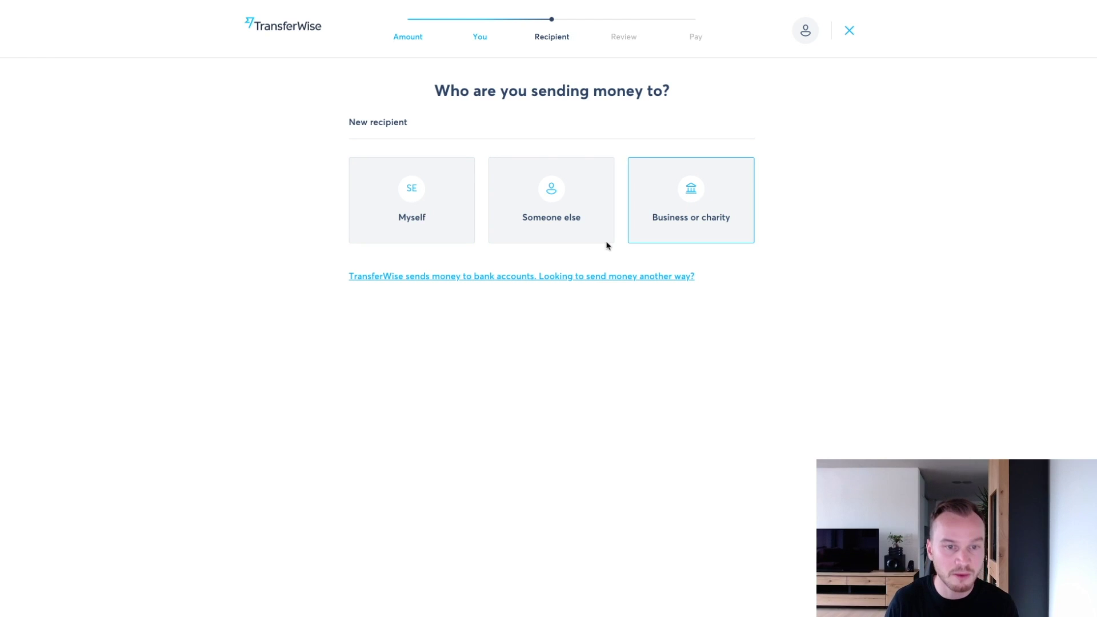
Choose Someone else as the recipient of the money.
{"action": "left_click", "coordinate": [569, 215]}
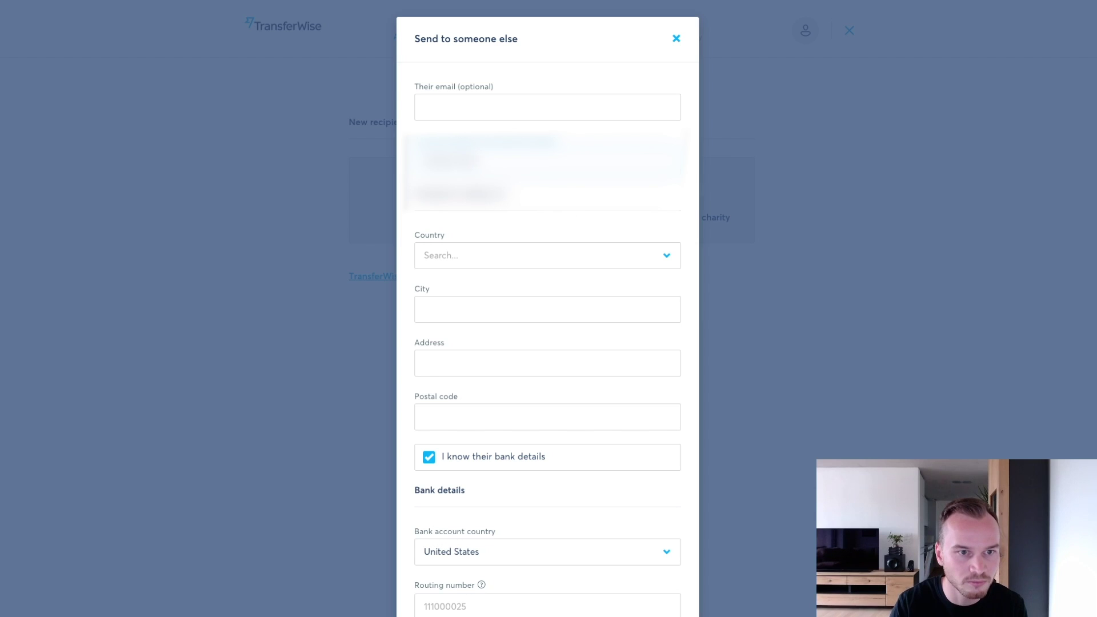
Set the recipient's country to United States and fill in the recipient's details.
{"action": "left_click", "coordinate": [571, 256]}
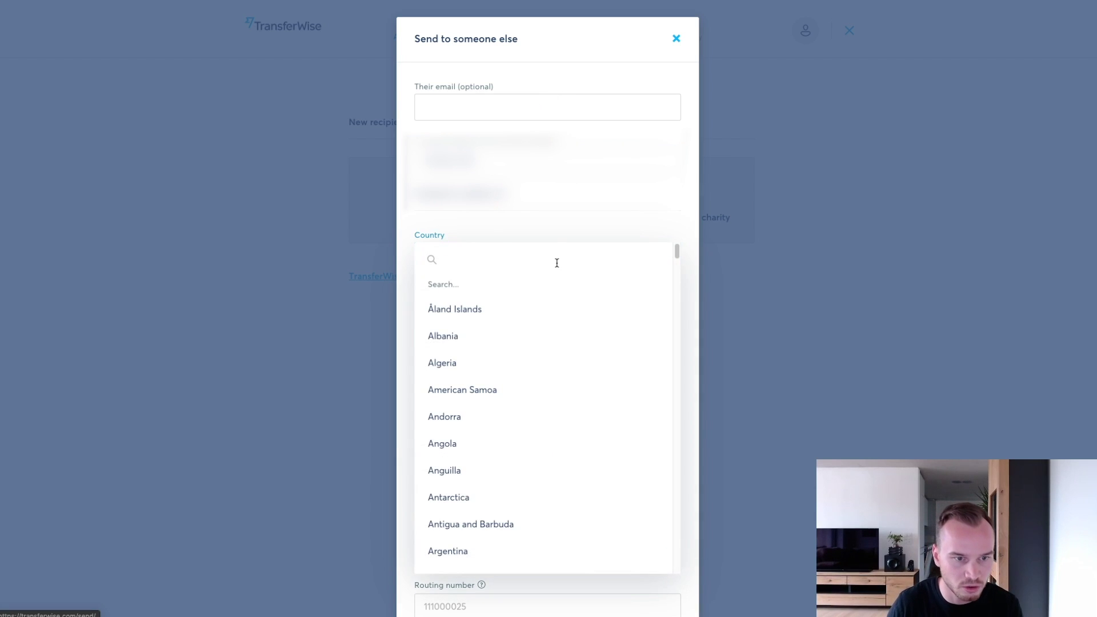
{"action": "type", "text": "unit"}
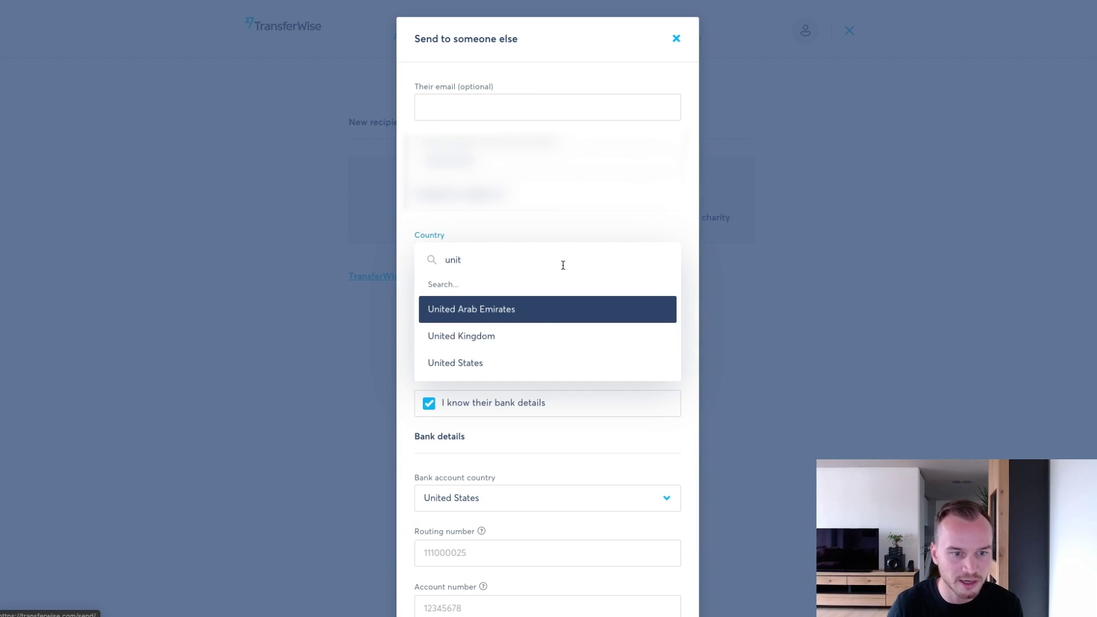
{"action": "left_click", "coordinate": [523, 357]}
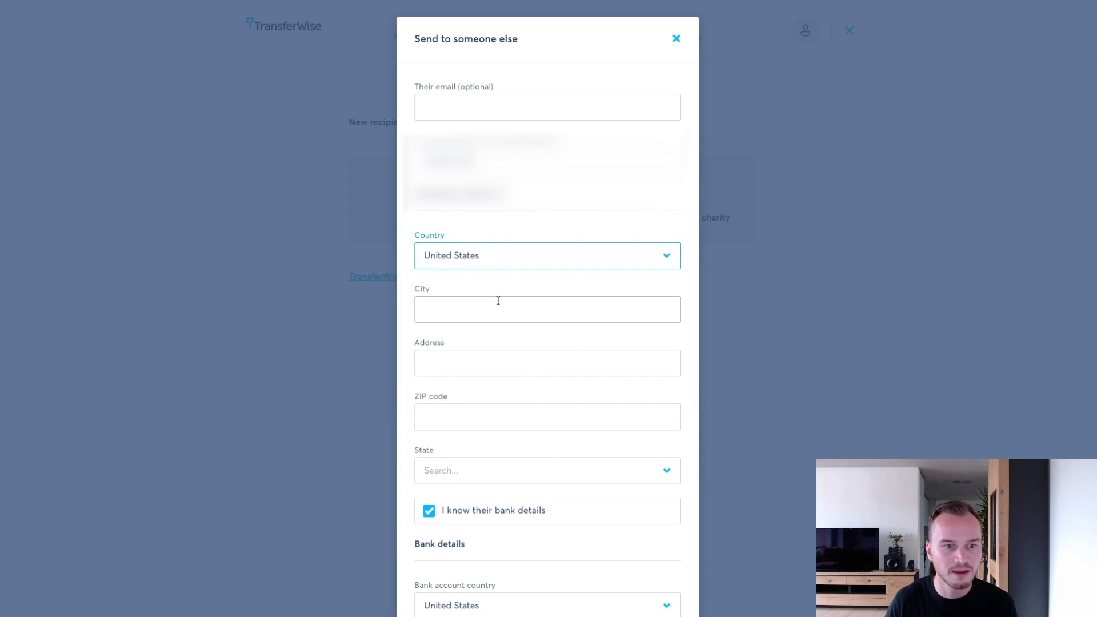
{"action": "scroll", "coordinate": [497, 301], "scroll_direction": "down", "scroll_amount": 1}
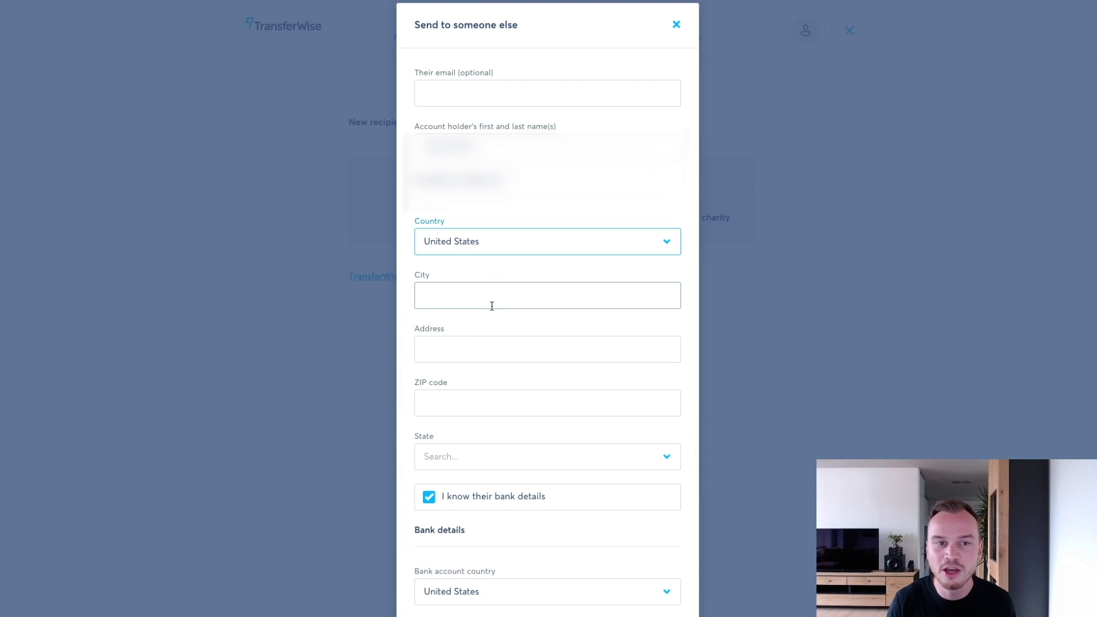
{"action": "left_click", "coordinate": [454, 88]}
{"action": "left_click", "coordinate": [655, 132]}
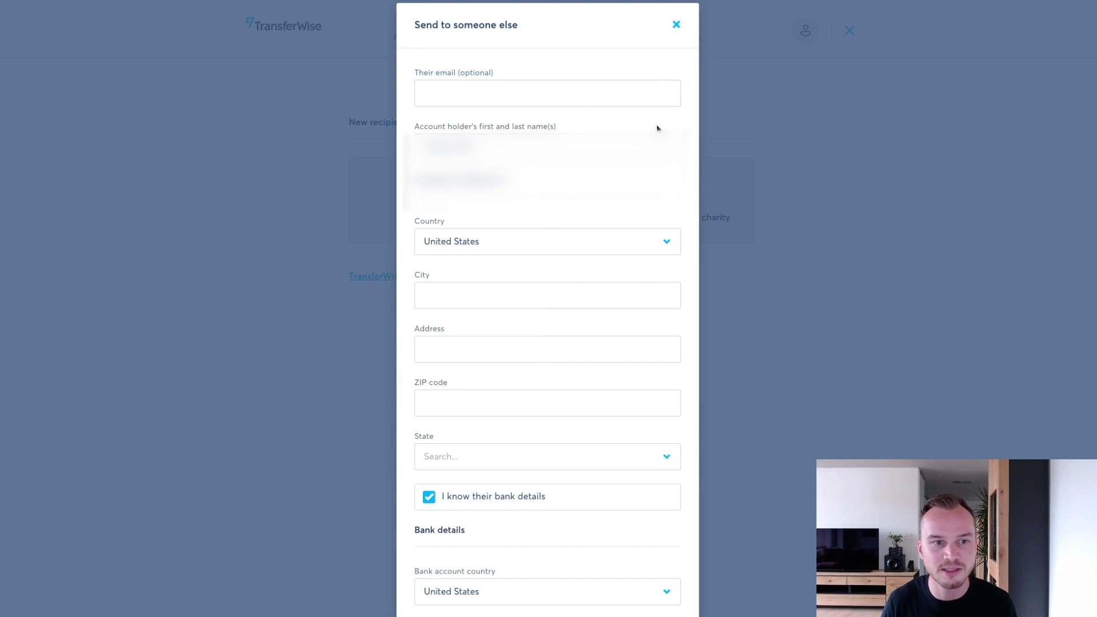
Keep 'I know their bank details' checked and submit the recipient's checking account details.
{"action": "left_click", "coordinate": [427, 503]}
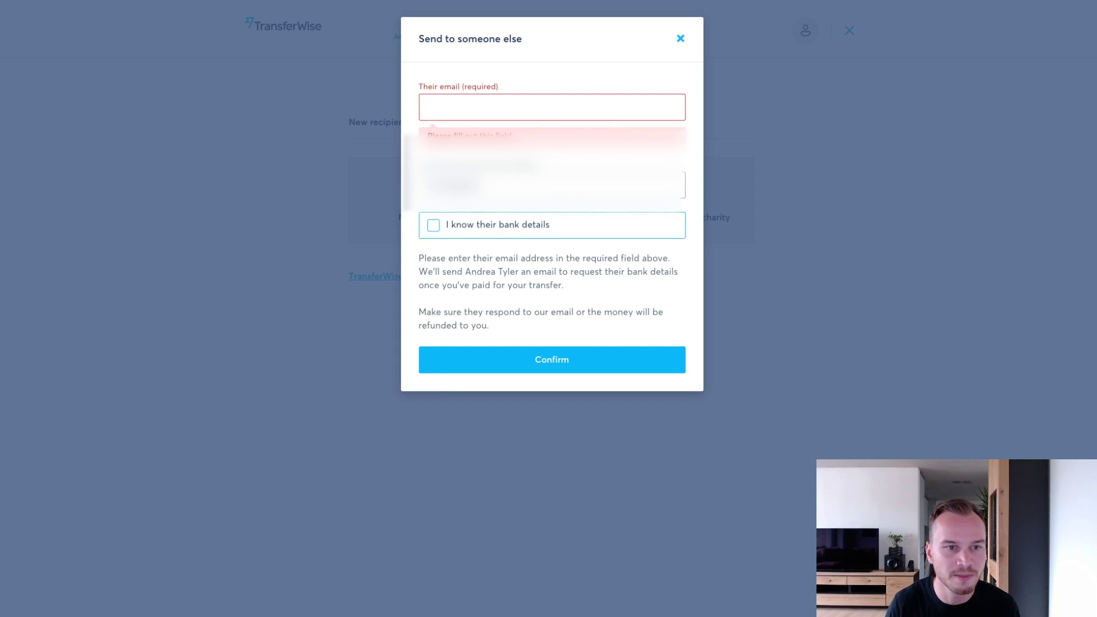
{"action": "left_click", "coordinate": [475, 105]}
{"action": "left_click", "coordinate": [632, 76]}
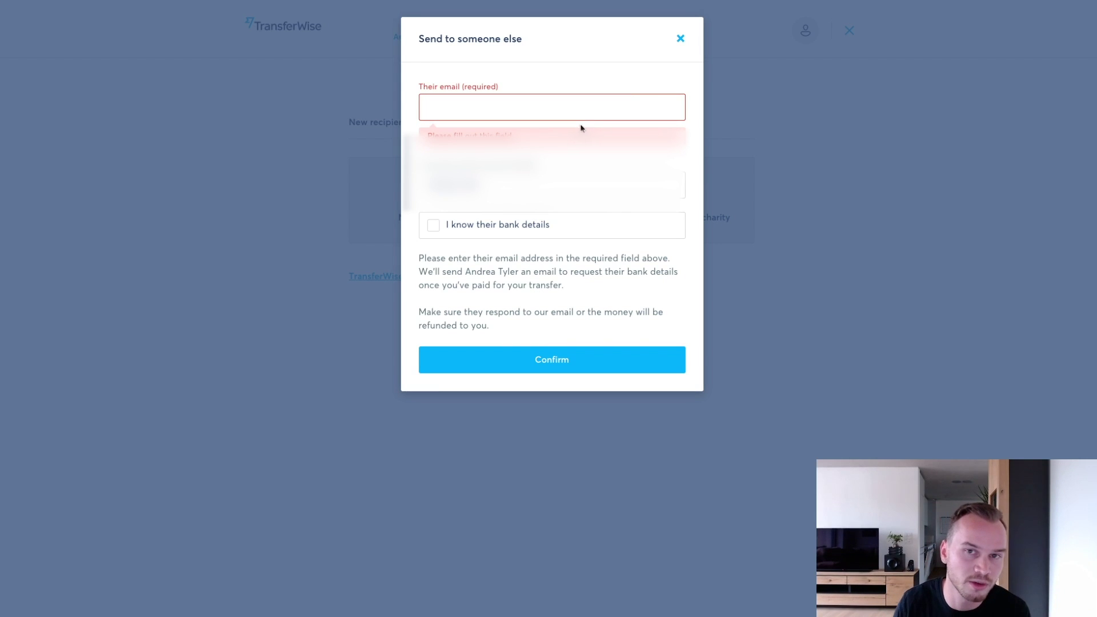
{"action": "left_click", "coordinate": [446, 235]}
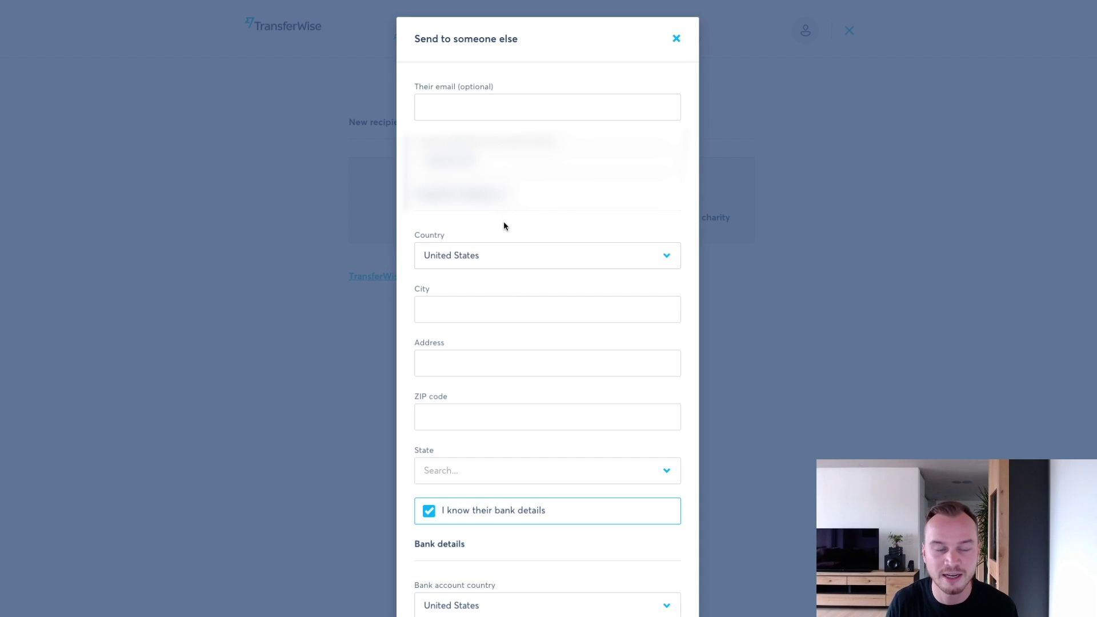
{"action": "scroll", "coordinate": [502, 223], "scroll_direction": "down", "scroll_amount": 5}
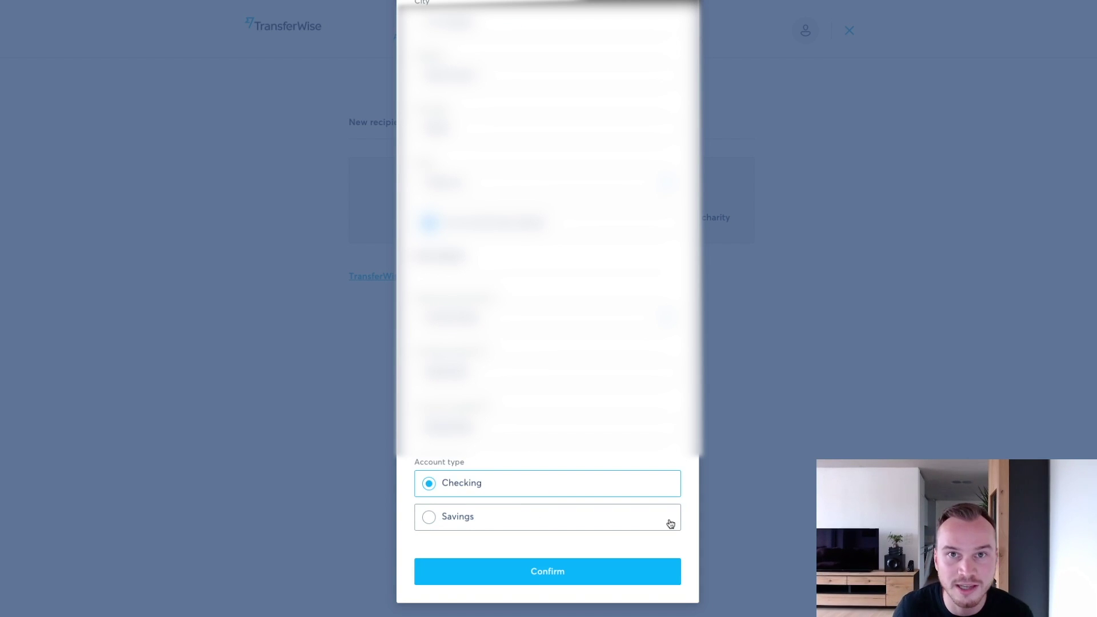
{"action": "left_click", "coordinate": [562, 573]}
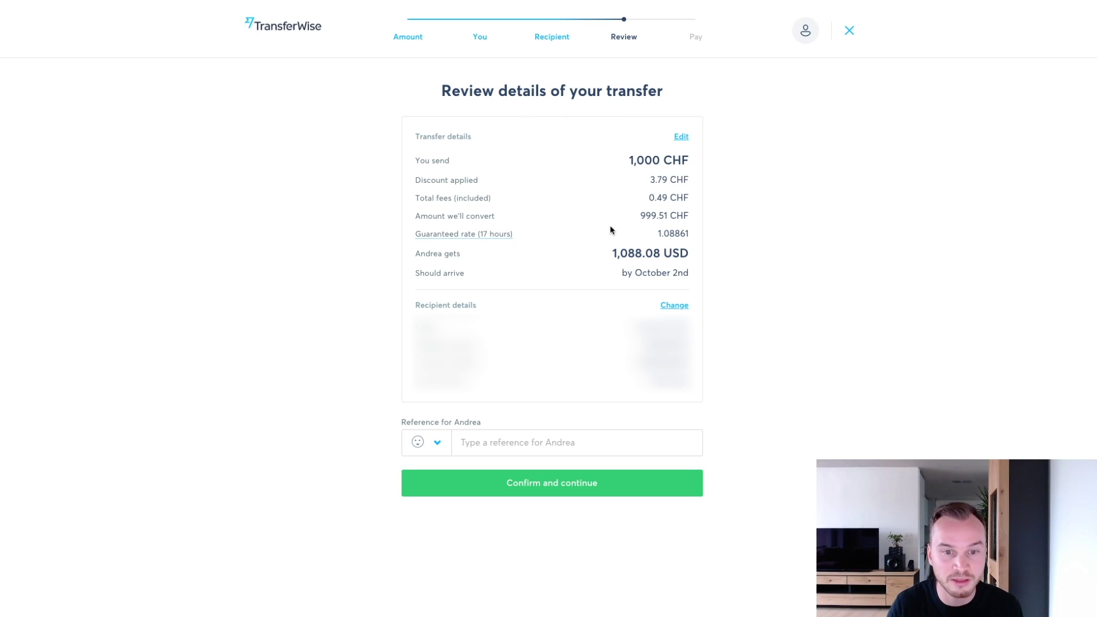
Check the new October 2nd arrival date on the transfer review.
{"action": "left_click_drag", "start_coordinate": [415, 276], "coordinate": [480, 274]}
{"action": "left_click_drag", "start_coordinate": [622, 273], "coordinate": [689, 275]}
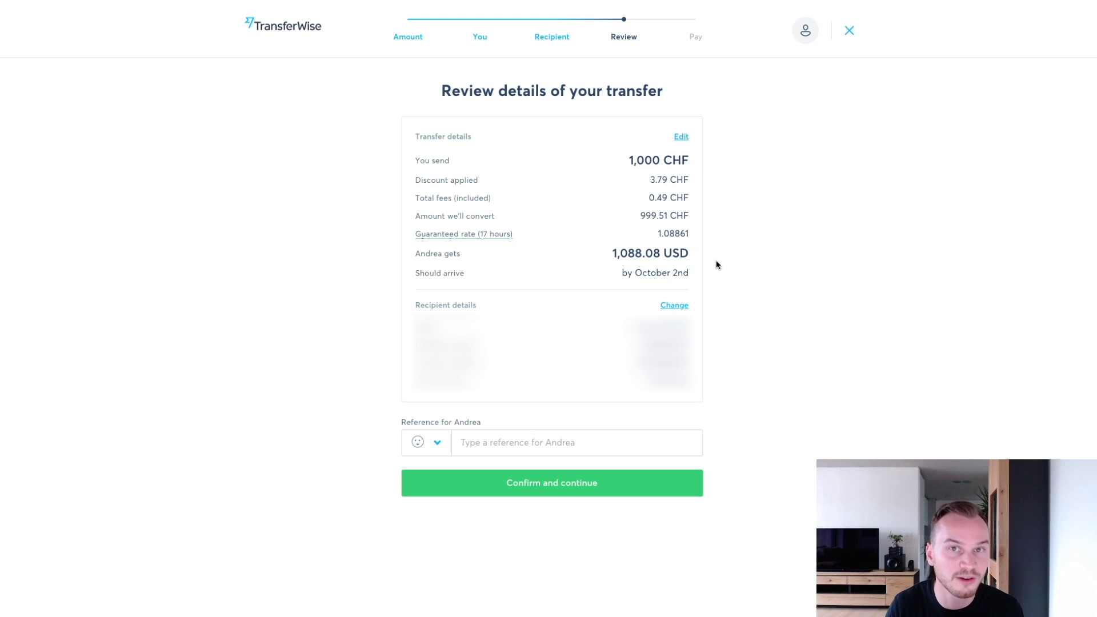
Leave the recipient reference blank and confirm the transfer details.
{"action": "left_click", "coordinate": [564, 445]}
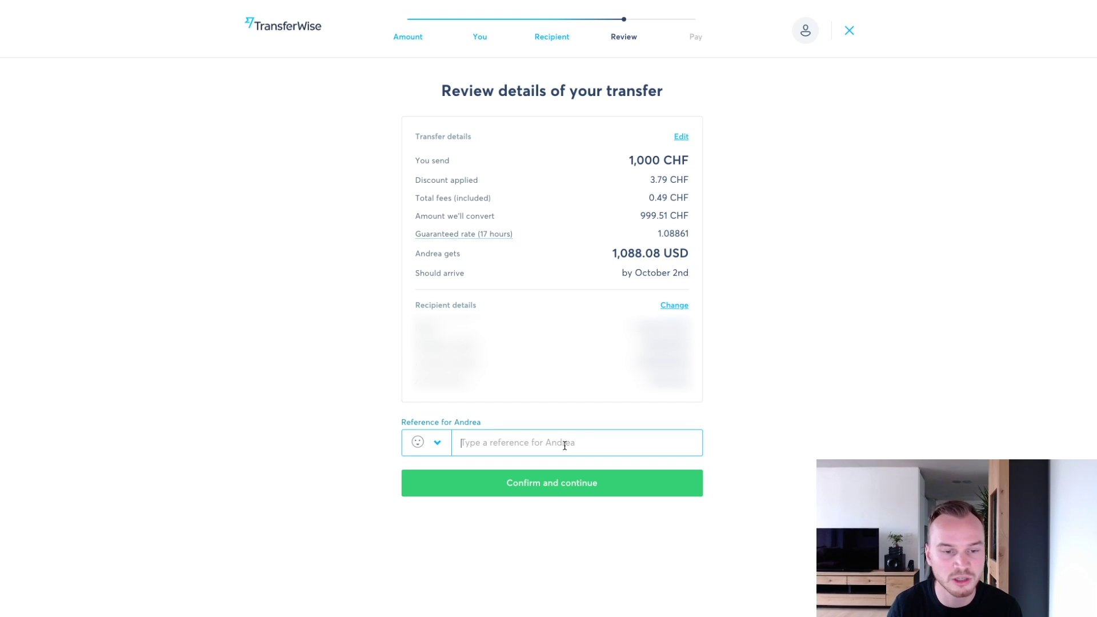
{"action": "left_click", "coordinate": [786, 427]}
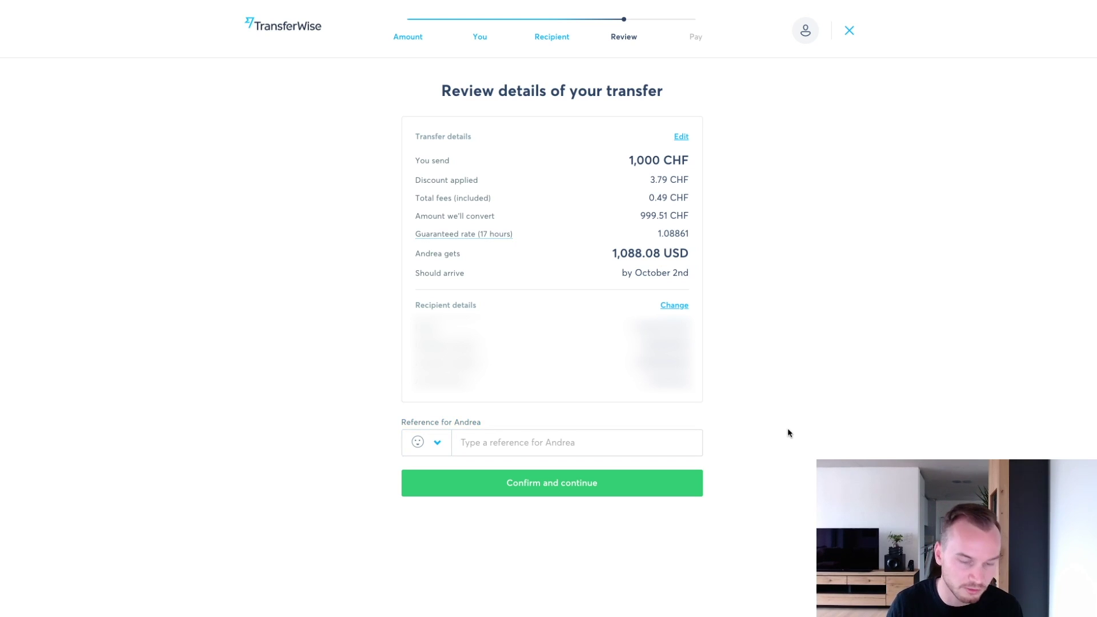
{"action": "left_click", "coordinate": [549, 490]}
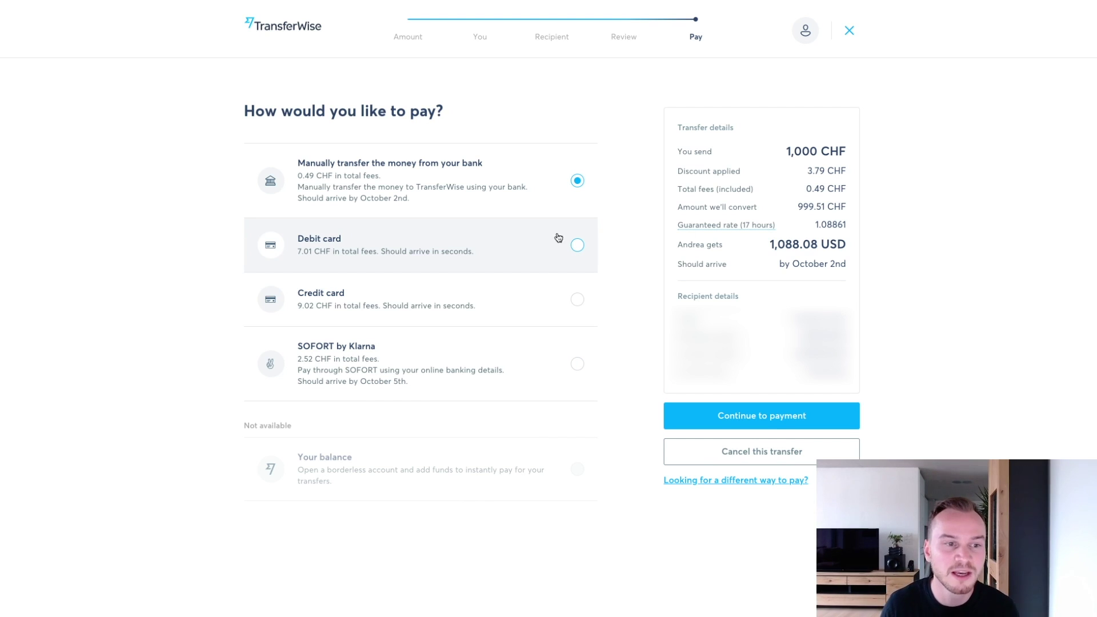
Compare the debit and credit card payment options, then back out of paying by debit card.
{"action": "left_click", "coordinate": [438, 252]}
{"action": "left_click", "coordinate": [568, 300]}
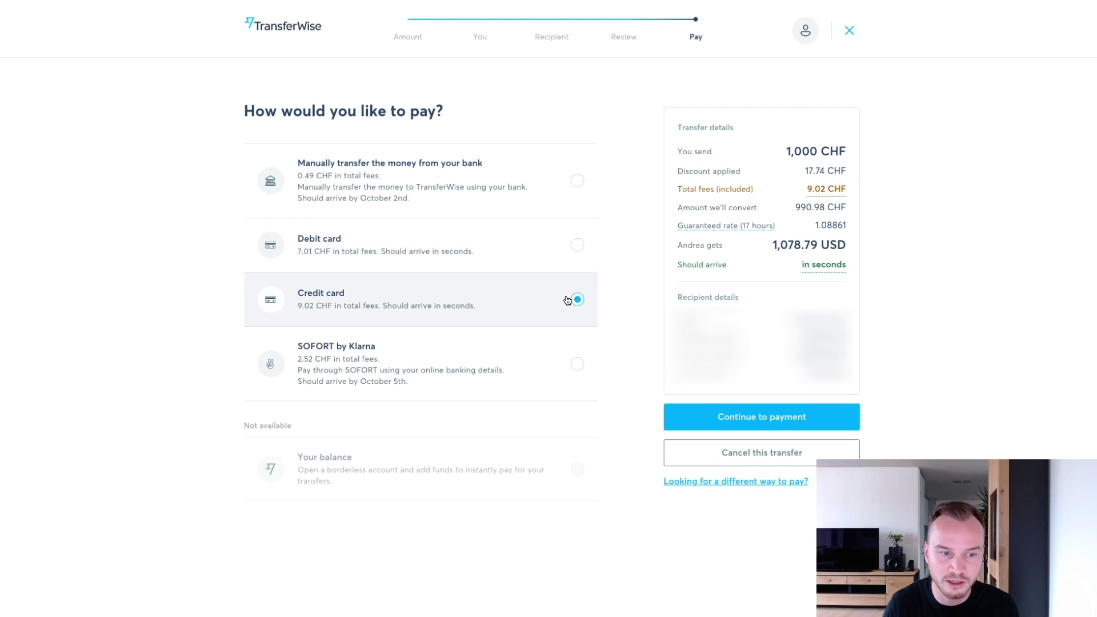
{"action": "left_click", "coordinate": [572, 246]}
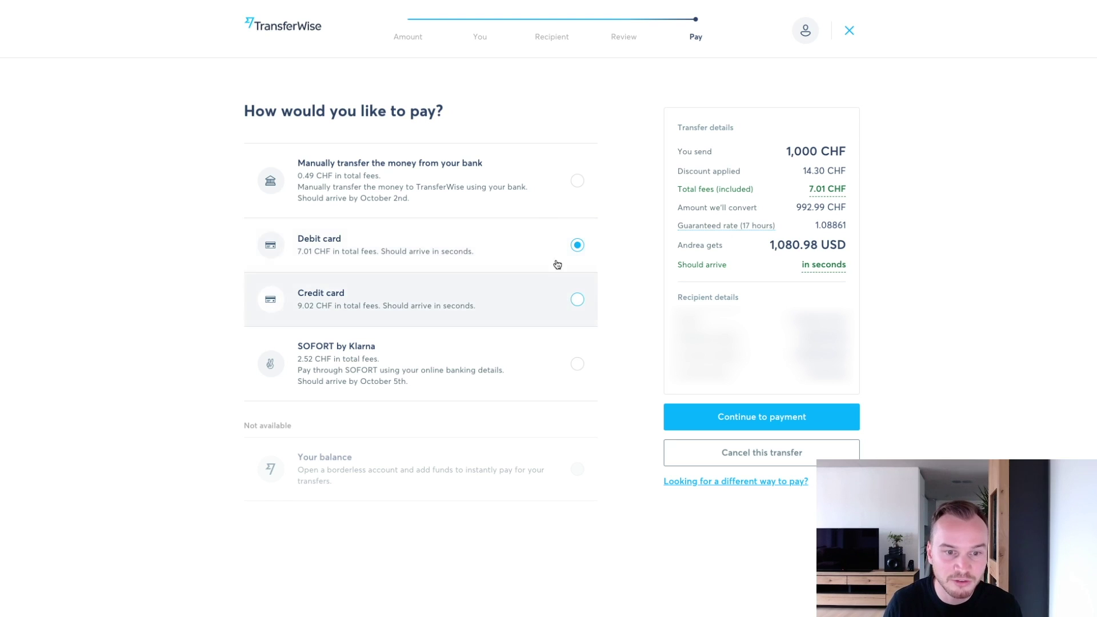
{"action": "left_click", "coordinate": [706, 415]}
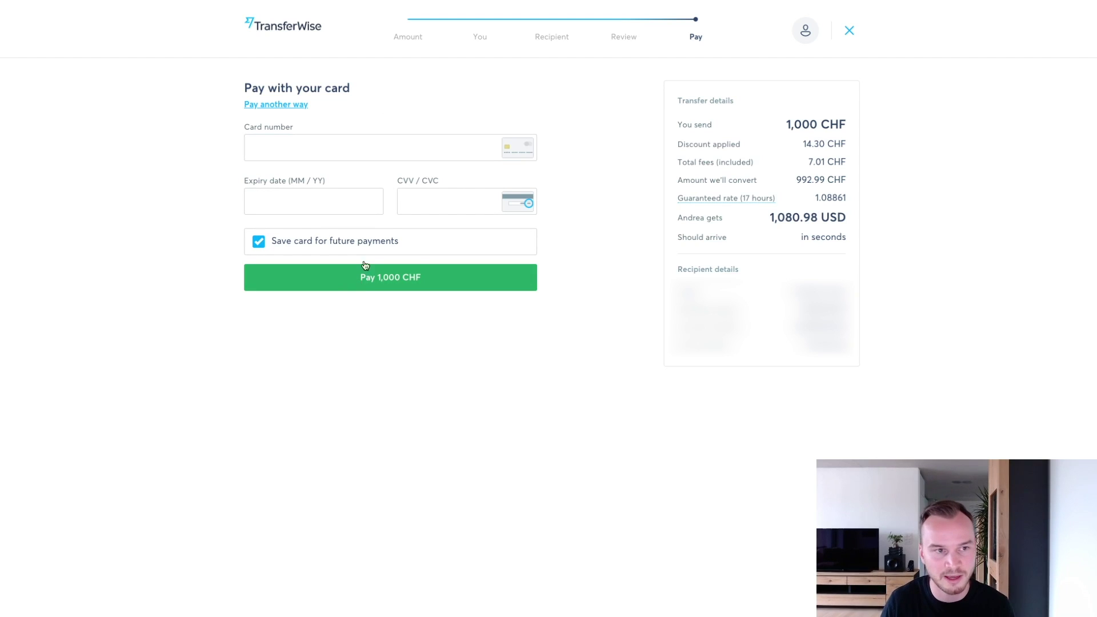
{"action": "left_click", "coordinate": [289, 105]}
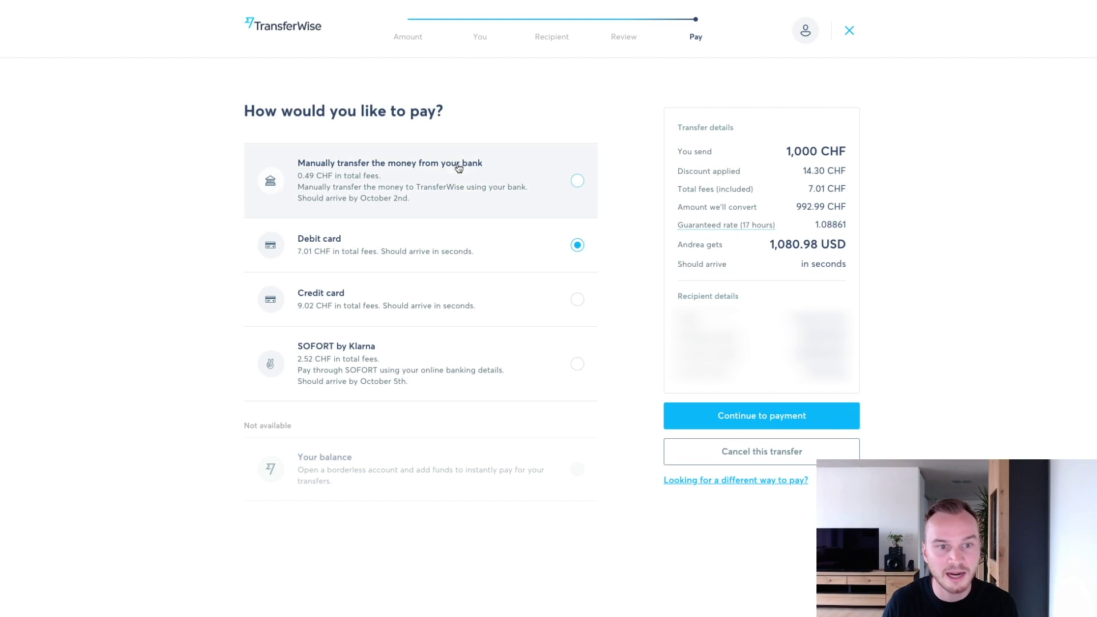
Choose manual transfer from your bank, check the 1,088.08 USD received, and proceed.
{"action": "left_click", "coordinate": [578, 182]}
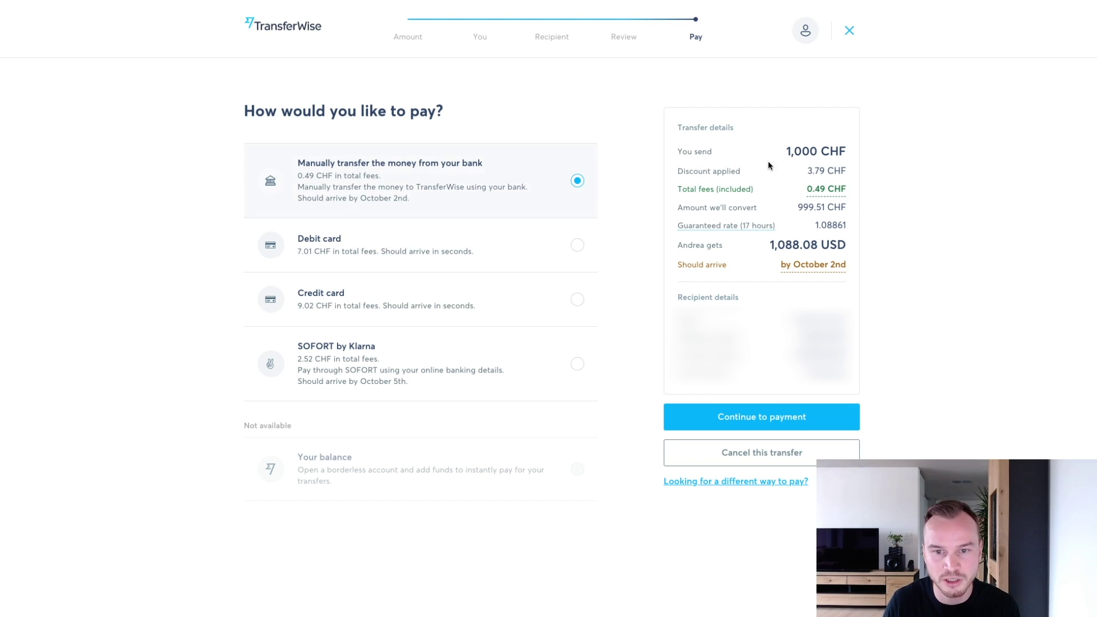
{"action": "mouse_move", "coordinate": [820, 195]}
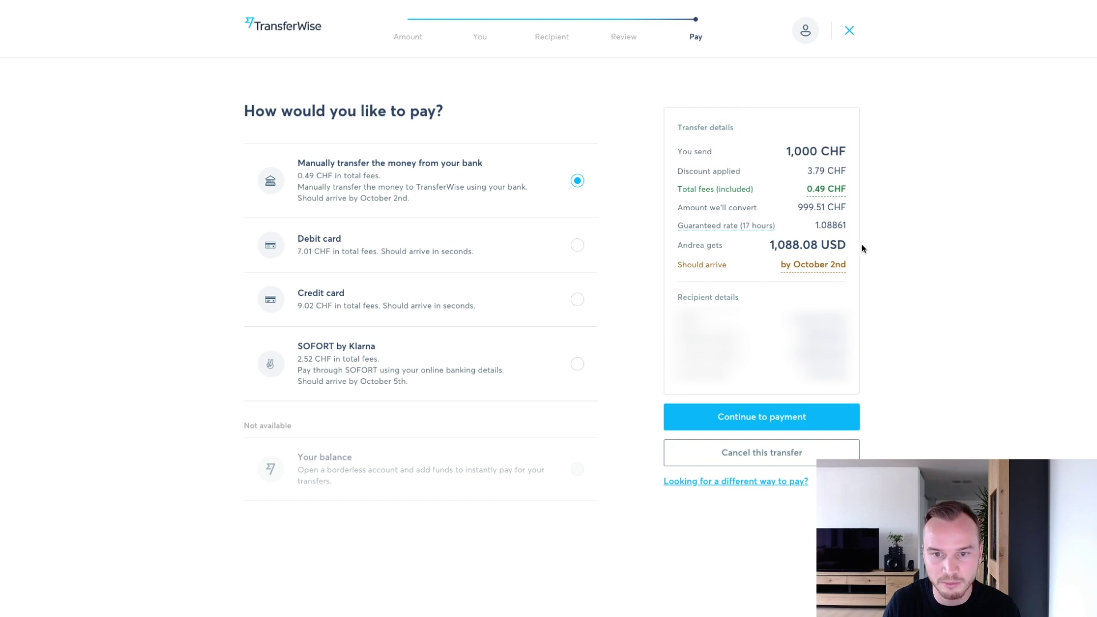
{"action": "left_click_drag", "start_coordinate": [846, 245], "coordinate": [769, 246]}
{"action": "left_click", "coordinate": [938, 258]}
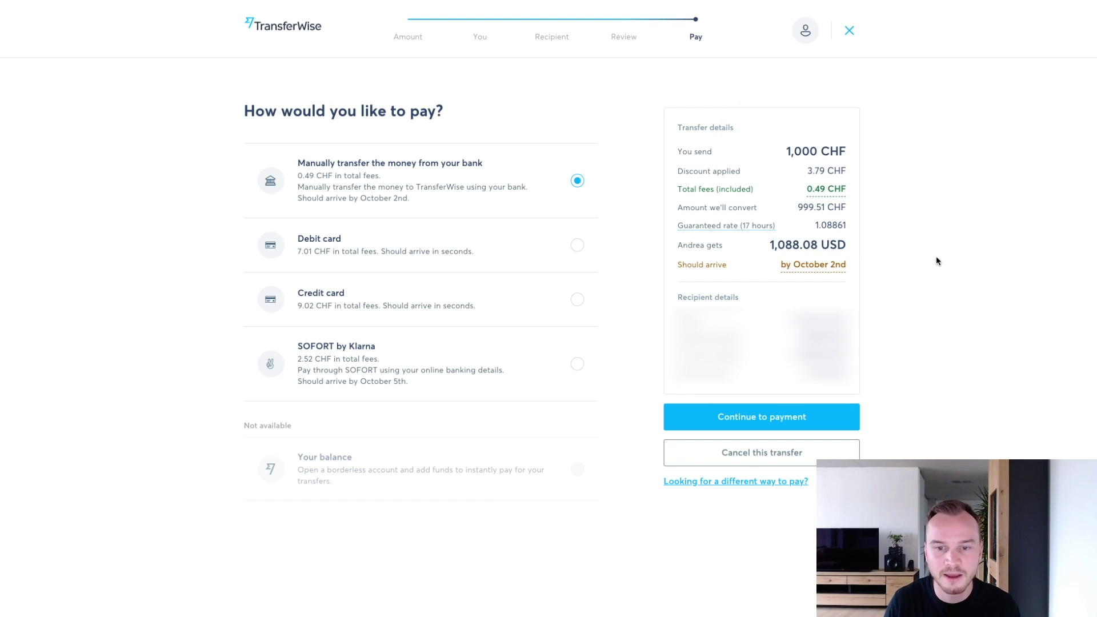
{"action": "left_click", "coordinate": [755, 430]}
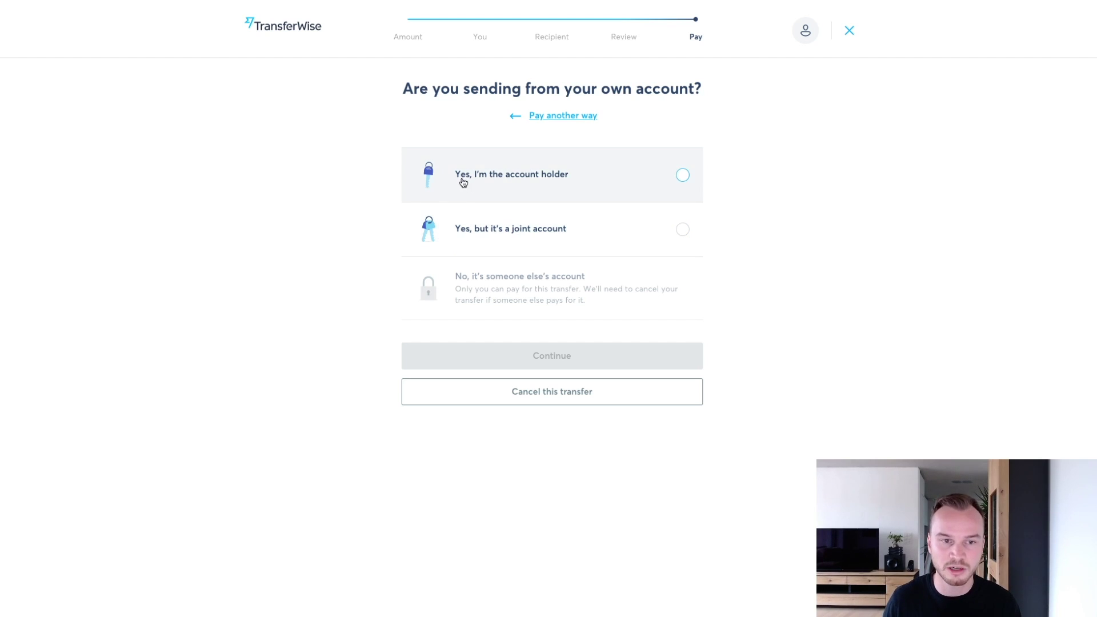
Answer 'Yes, I'm the account holder' to move on to choosing how to pay.
{"action": "left_click", "coordinate": [687, 179]}
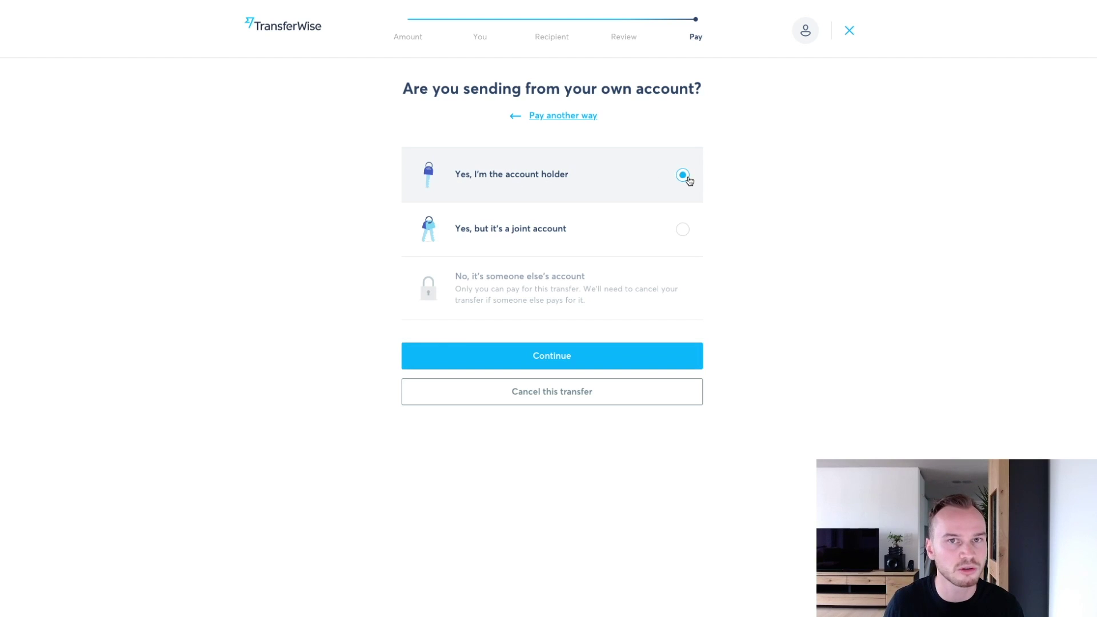
{"action": "left_click", "coordinate": [530, 358]}
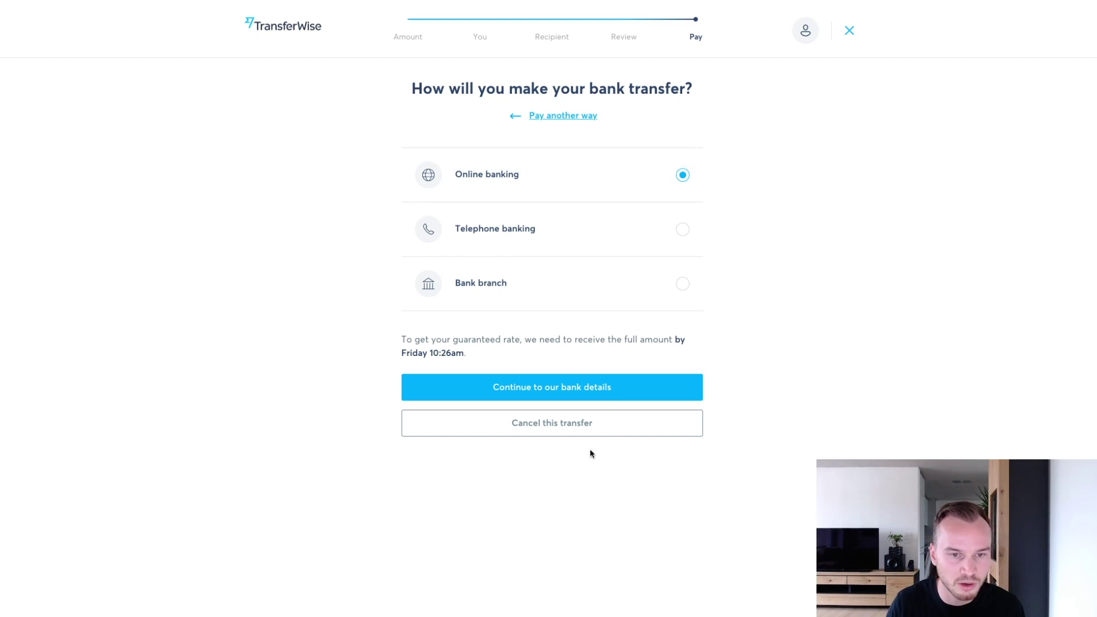
Keep Online banking and display the bank details for paying 1,000 CHF to TransferWise Ltd.
{"action": "left_click", "coordinate": [534, 394]}
{"action": "scroll", "coordinate": [557, 335], "scroll_direction": "down", "scroll_amount": 2}
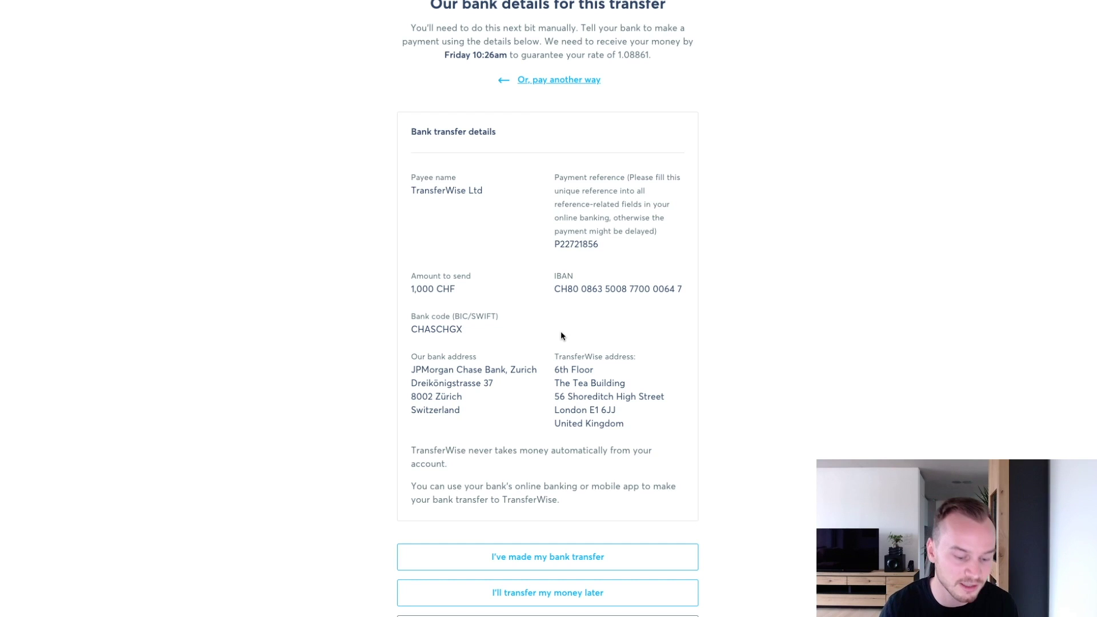
Select the unique payment reference text so it can be copied.
{"action": "scroll", "coordinate": [547, 300], "scroll_direction": "down", "scroll_amount": 1}
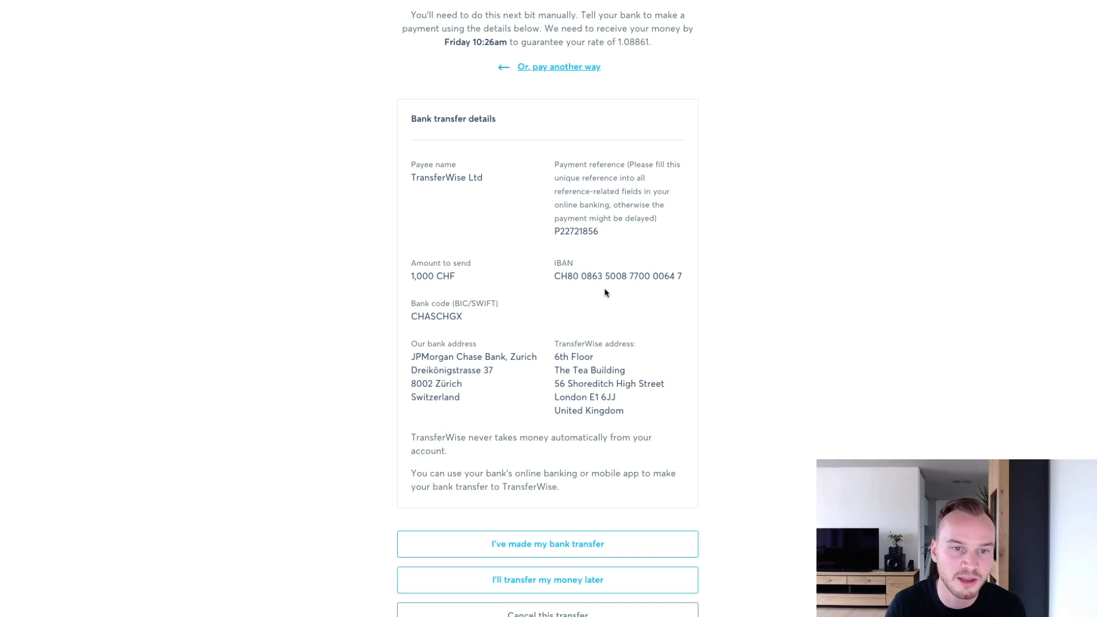
{"action": "left_click", "coordinate": [558, 232]}
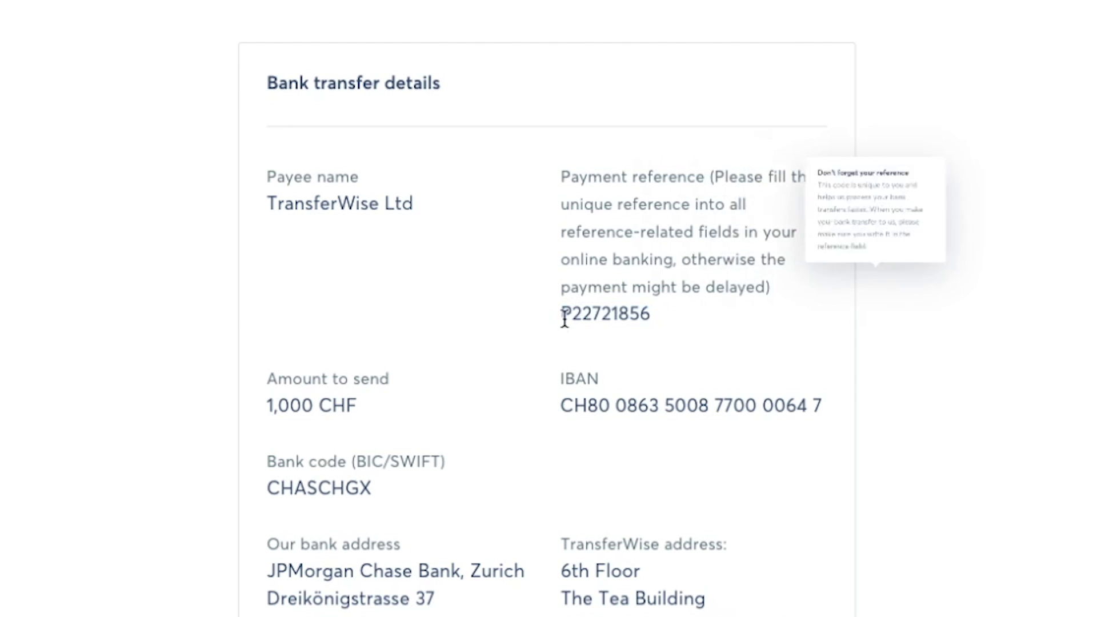
{"action": "left_click_drag", "start_coordinate": [651, 313], "coordinate": [539, 321]}
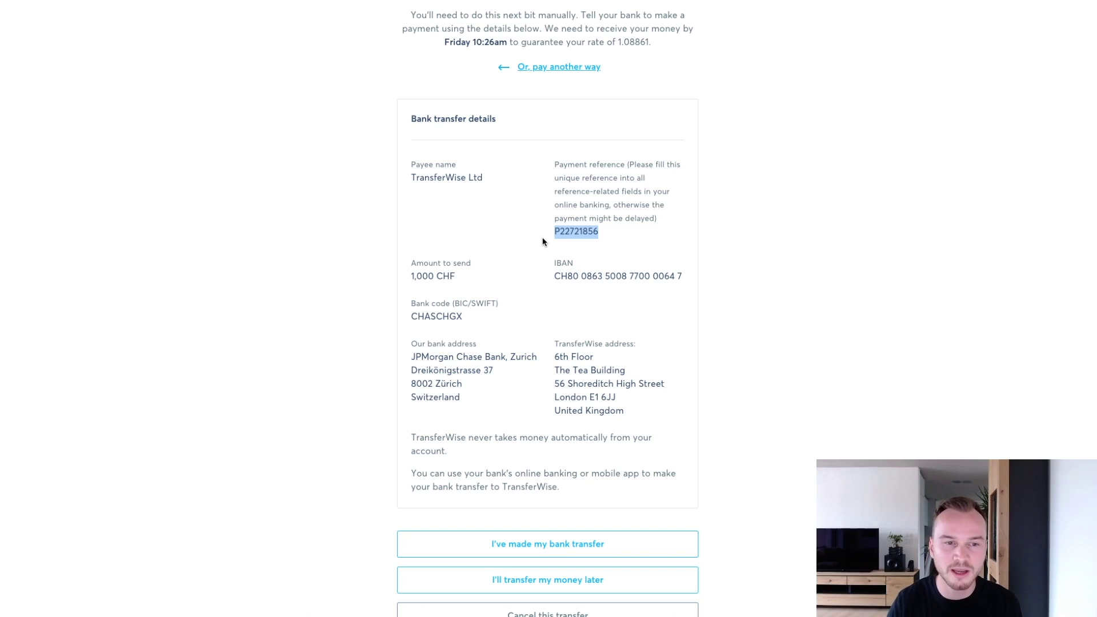
{"action": "left_click", "coordinate": [618, 236]}
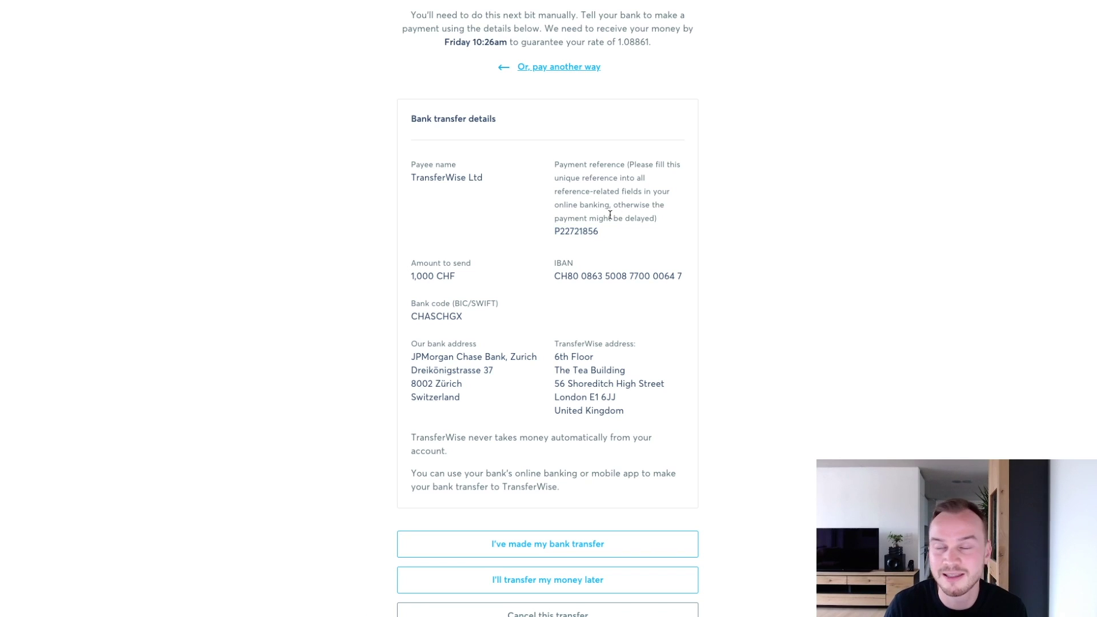
{"action": "double_click", "coordinate": [576, 231]}
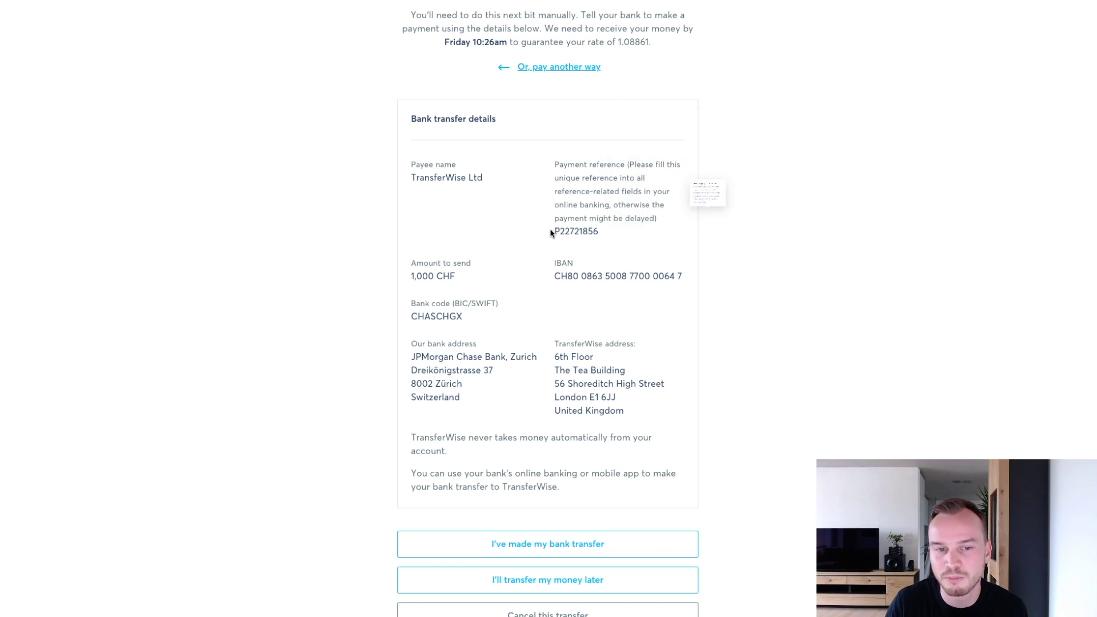
{"action": "left_click", "coordinate": [614, 235]}
{"action": "double_click", "coordinate": [614, 234]}
{"action": "left_click", "coordinate": [615, 235]}
{"action": "double_click", "coordinate": [610, 233]}
{"action": "left_click", "coordinate": [619, 234]}
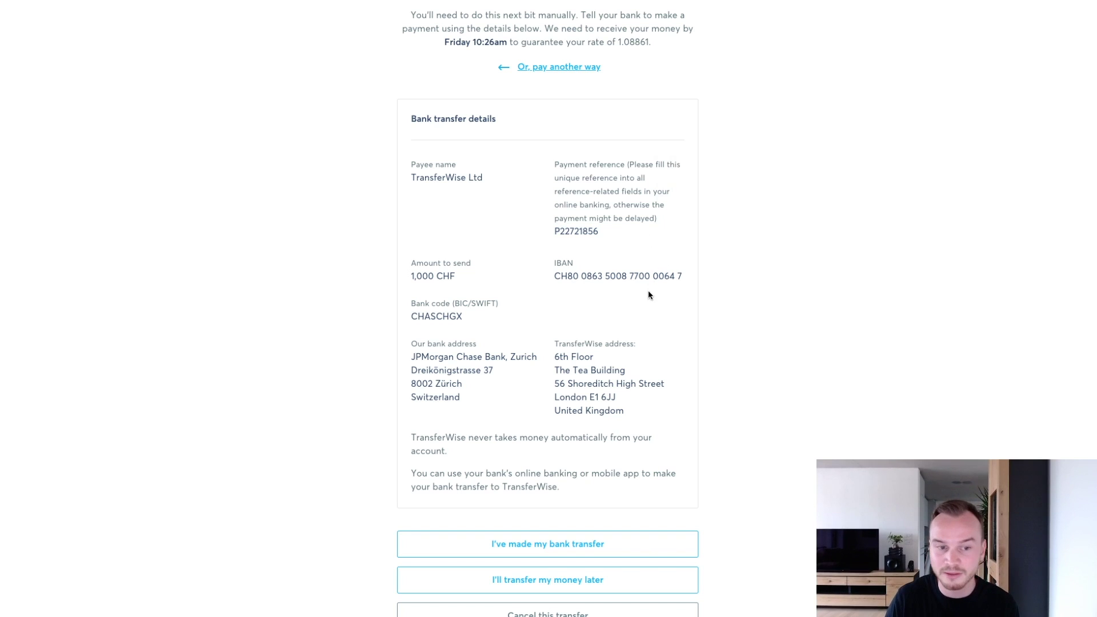
Confirm with 'I've made my bank transfer' that the 1,000 CHF payment was sent.
{"action": "scroll", "coordinate": [762, 326], "scroll_direction": "down", "scroll_amount": 1}
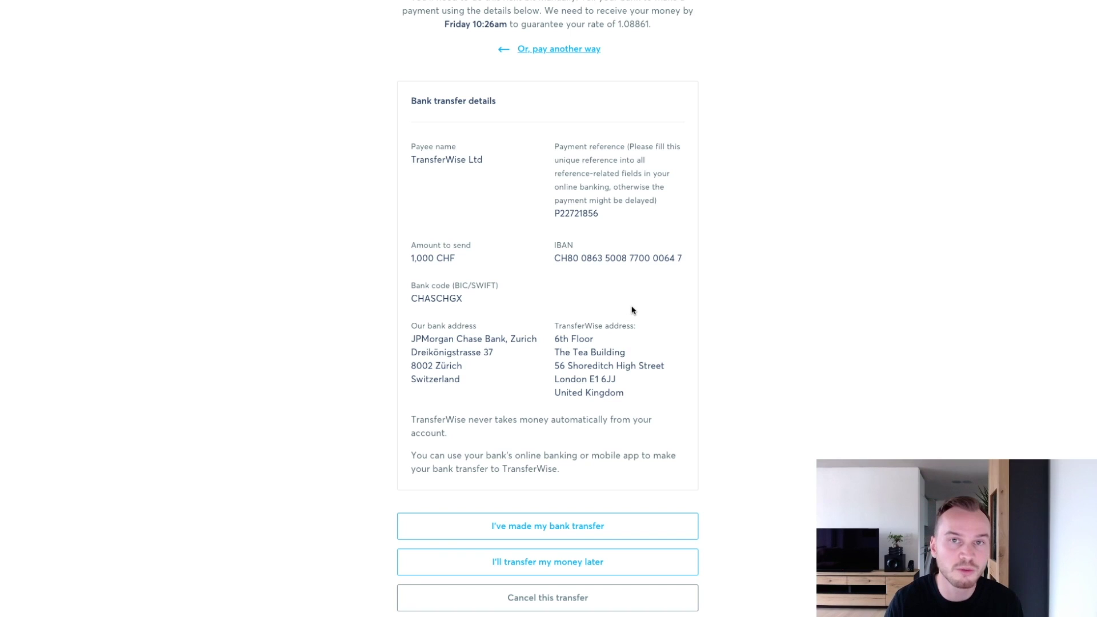
{"action": "scroll", "coordinate": [600, 486], "scroll_direction": "down", "scroll_amount": 1}
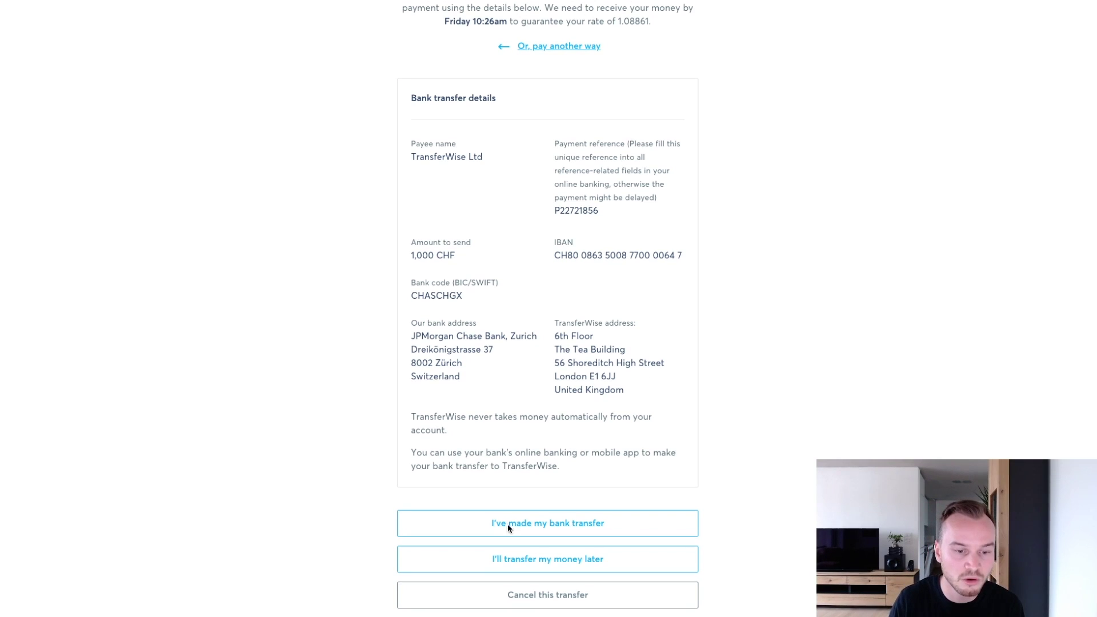
{"action": "left_click", "coordinate": [556, 529]}
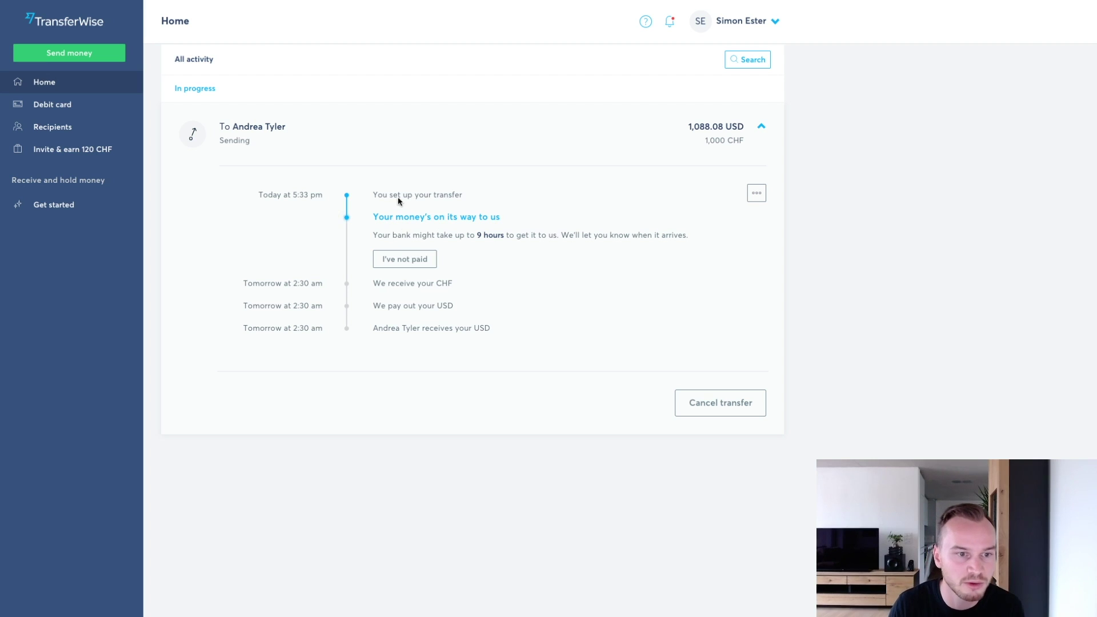
Highlight the in-progress timeline steps: transfer set up, money on its way, CHF received.
{"action": "left_click_drag", "start_coordinate": [370, 197], "coordinate": [502, 196]}
{"action": "left_click", "coordinate": [503, 199]}
{"action": "left_click_drag", "start_coordinate": [372, 220], "coordinate": [508, 216]}
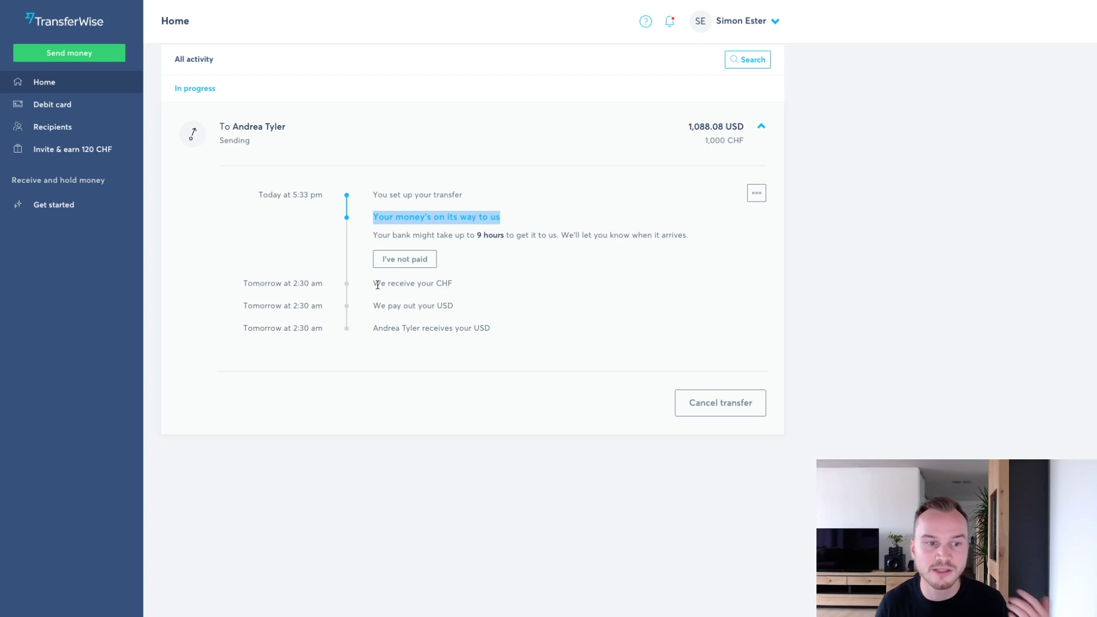
{"action": "left_click_drag", "start_coordinate": [374, 284], "coordinate": [454, 282]}
{"action": "left_click", "coordinate": [409, 286]}
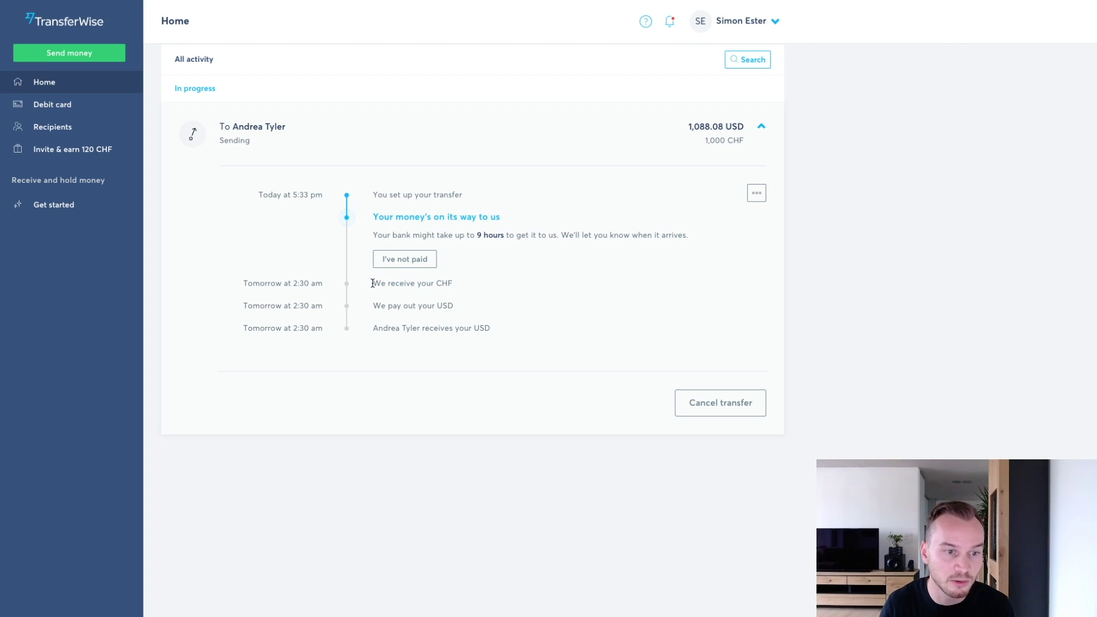
{"action": "left_click_drag", "start_coordinate": [373, 283], "coordinate": [471, 278]}
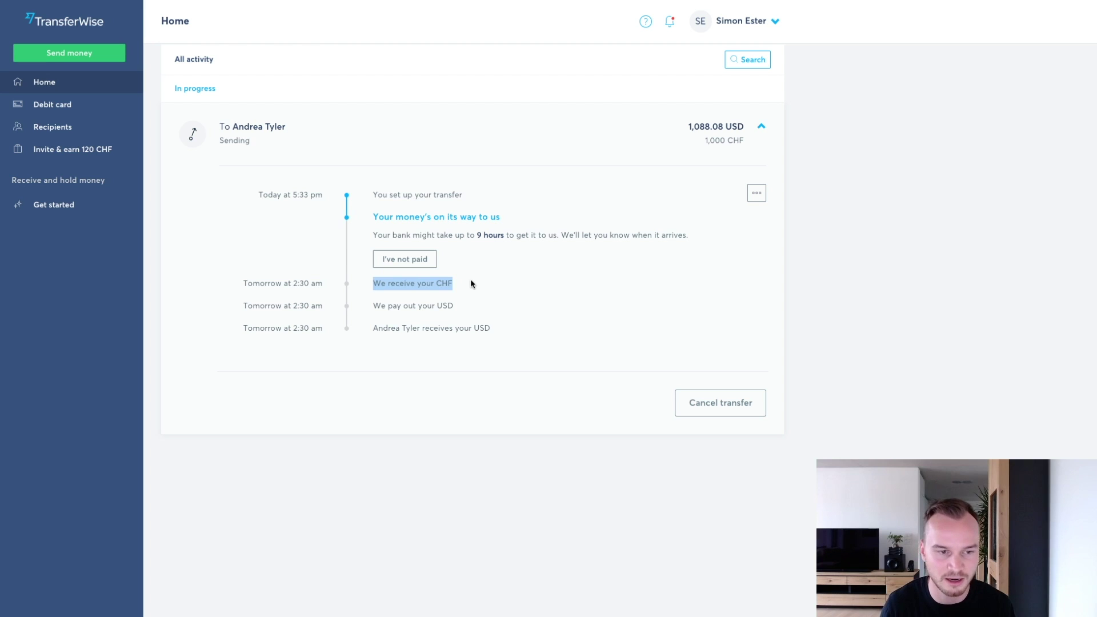
{"action": "left_click", "coordinate": [514, 295]}
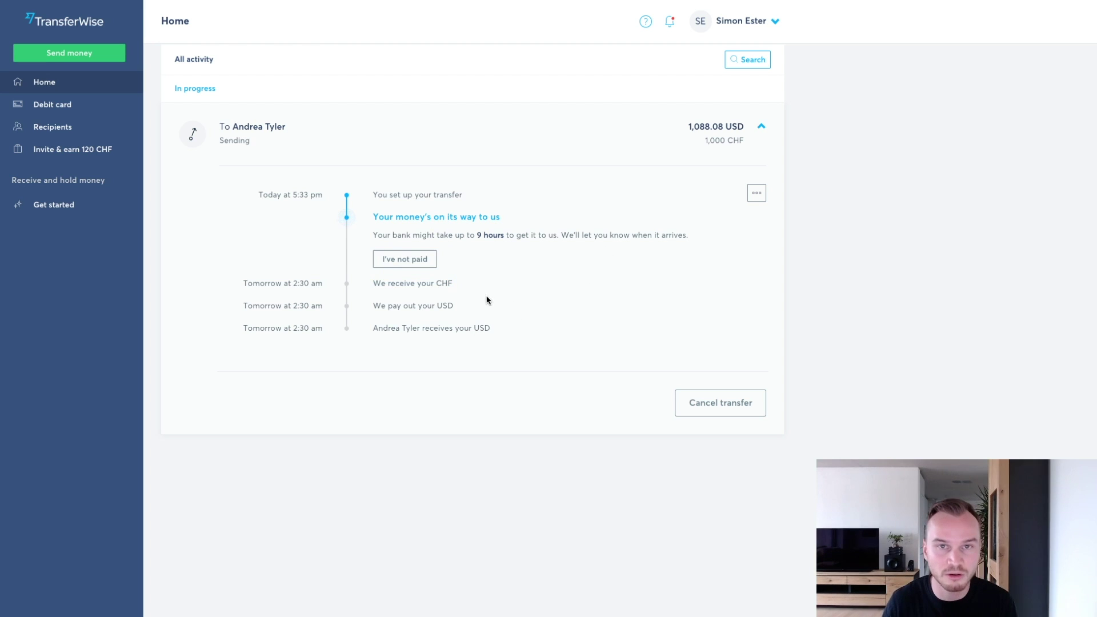